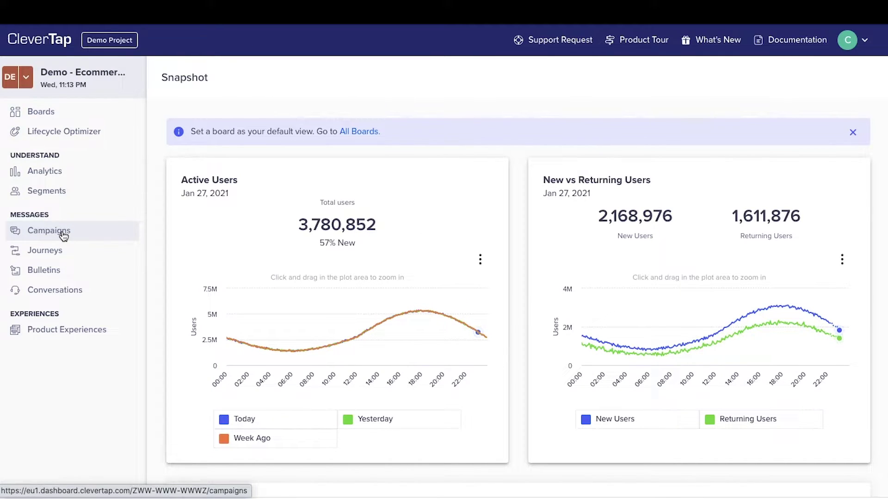
Step: From the Campaigns list, start a new campaign with Email as the channel
{"action": "left_click", "coordinate": [62, 231]}
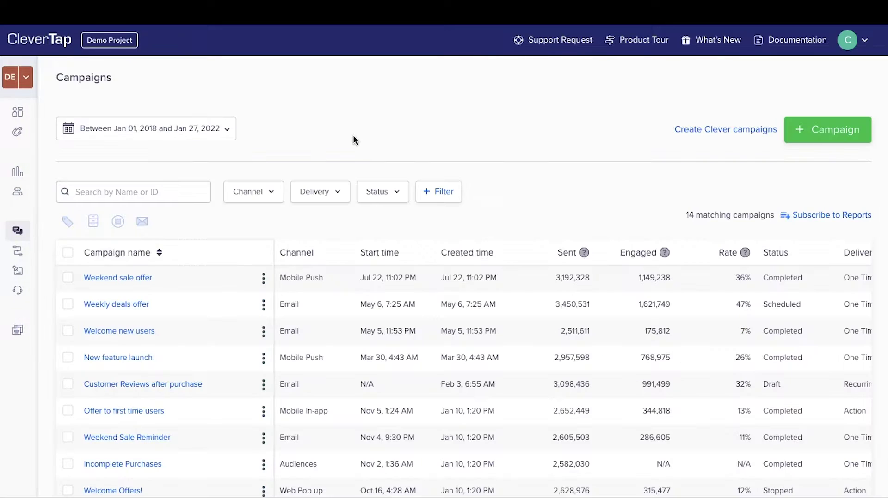
{"action": "scroll", "coordinate": [235, 277], "scroll_direction": "down", "scroll_amount": 4}
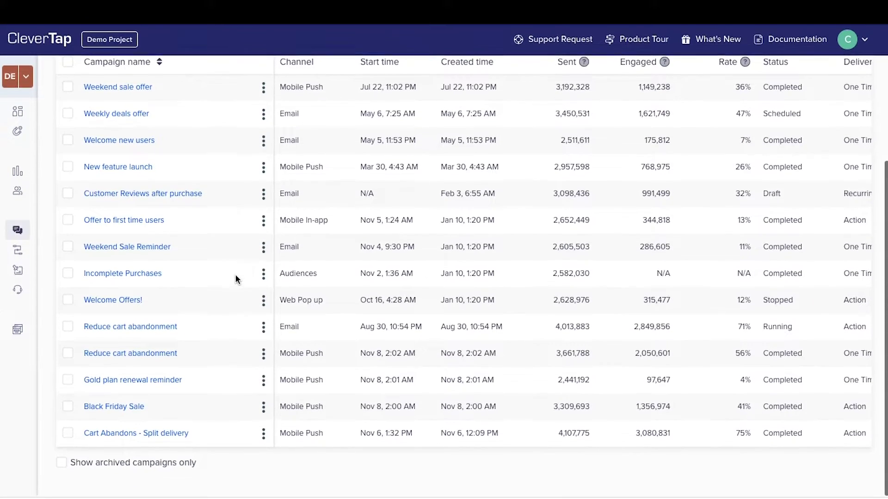
{"action": "scroll", "coordinate": [236, 277], "scroll_direction": "up", "scroll_amount": 4}
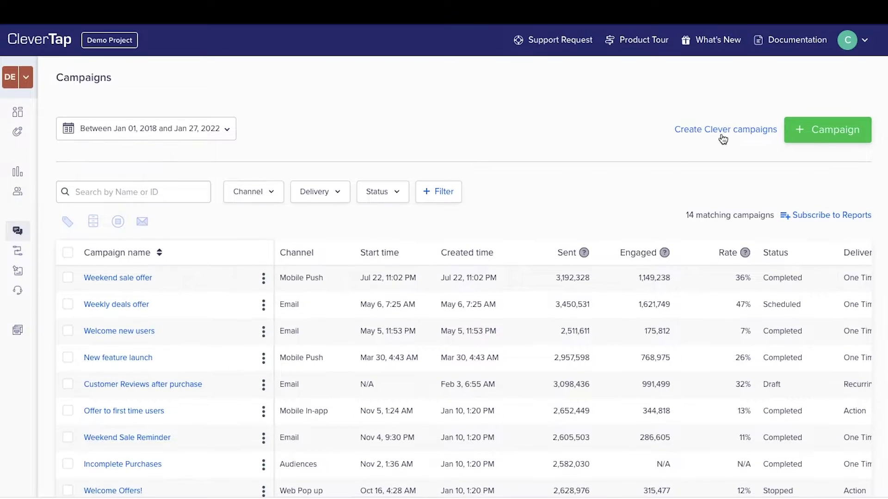
{"action": "left_click", "coordinate": [830, 132]}
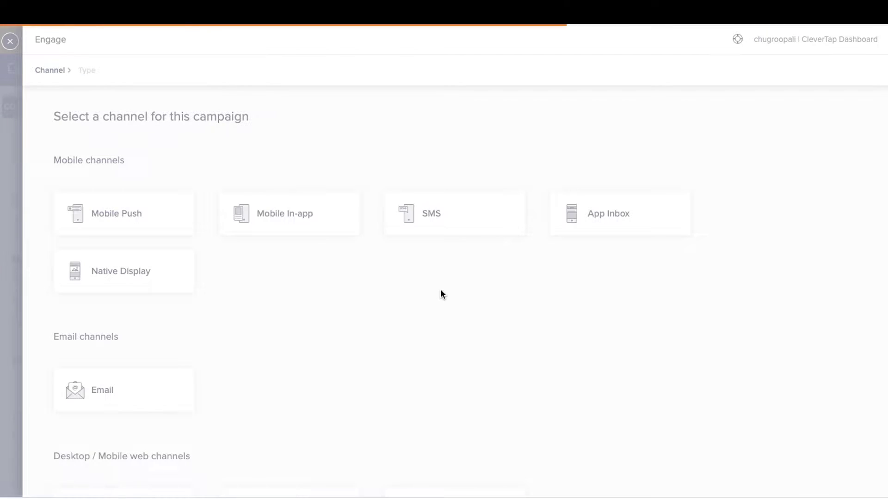
{"action": "left_click", "coordinate": [171, 387]}
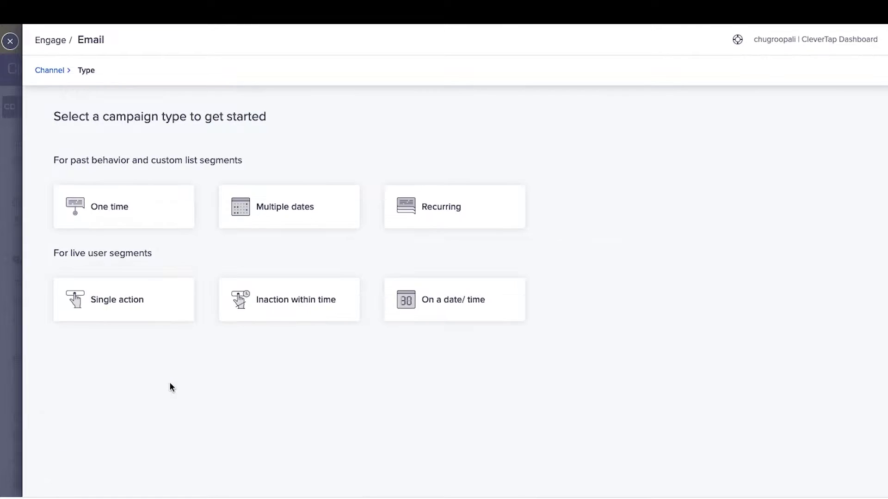
{"action": "scroll", "coordinate": [170, 385], "scroll_direction": "down", "scroll_amount": 1}
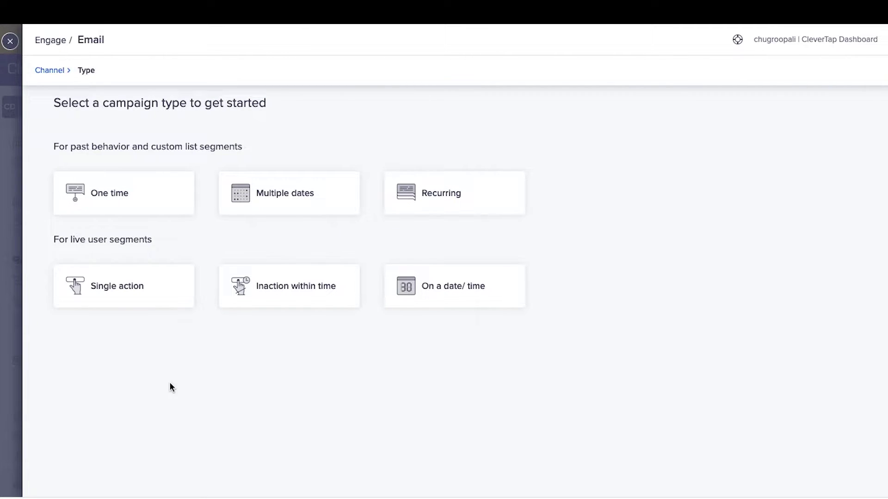
Step: Make it a one-time campaign starting later on Dec 22, 2021, then continue to audience
{"action": "left_click", "coordinate": [145, 215]}
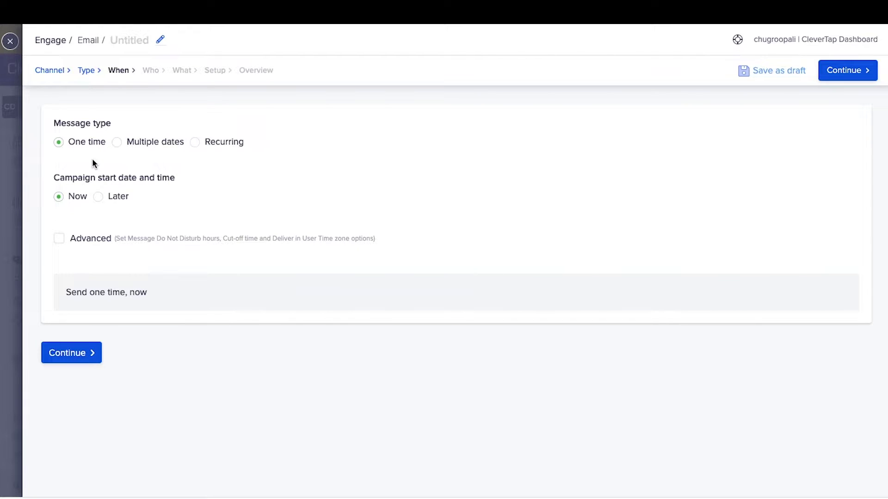
{"action": "left_click", "coordinate": [99, 198]}
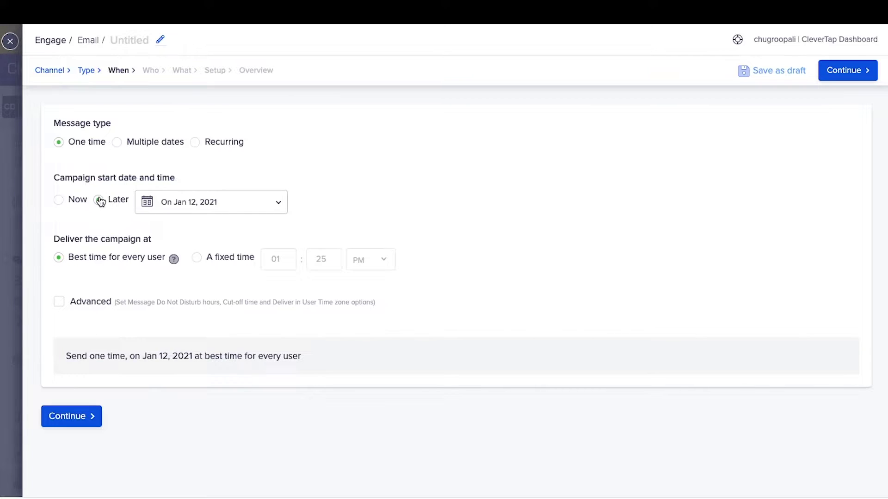
{"action": "left_click", "coordinate": [170, 211]}
{"action": "left_click", "coordinate": [182, 239]}
{"action": "type", "text": "de"}
{"action": "left_click", "coordinate": [170, 278]}
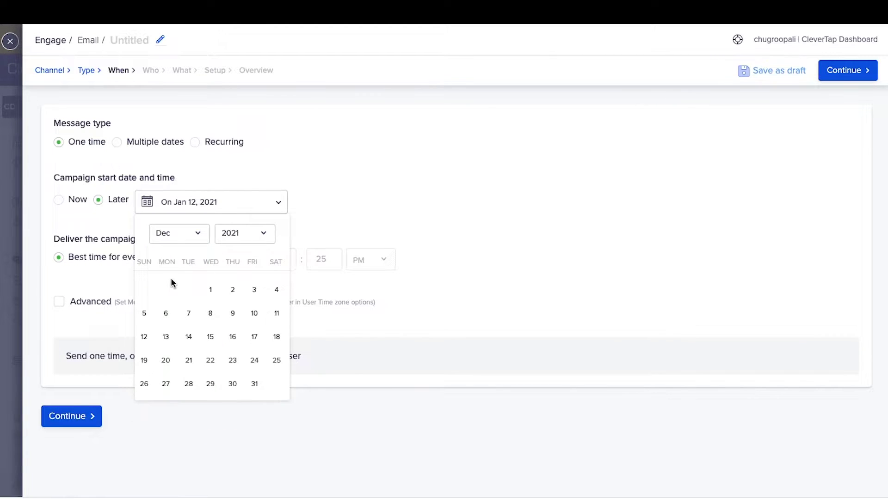
{"action": "left_click", "coordinate": [203, 363]}
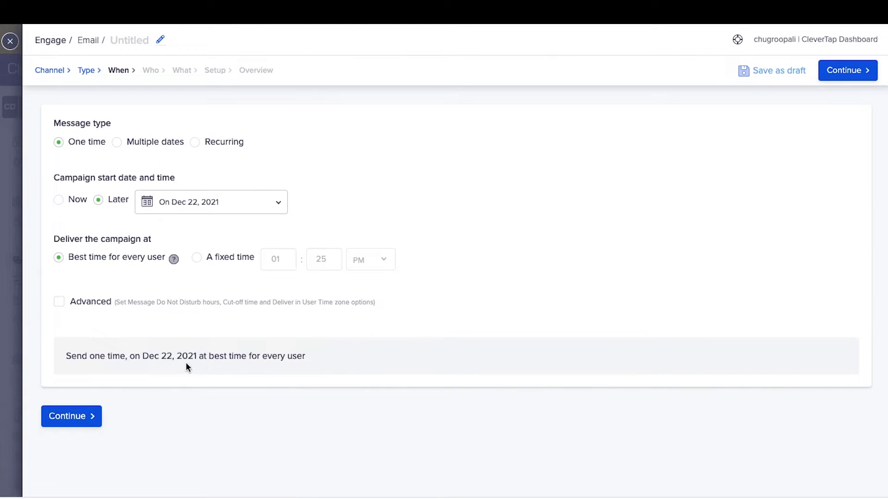
{"action": "left_click", "coordinate": [83, 417]}
Step: Create an ad-hoc segment with user property Customer Type equals Gold, then continue
{"action": "left_click", "coordinate": [412, 109]}
{"action": "scroll", "coordinate": [270, 305], "scroll_direction": "down", "scroll_amount": 5}
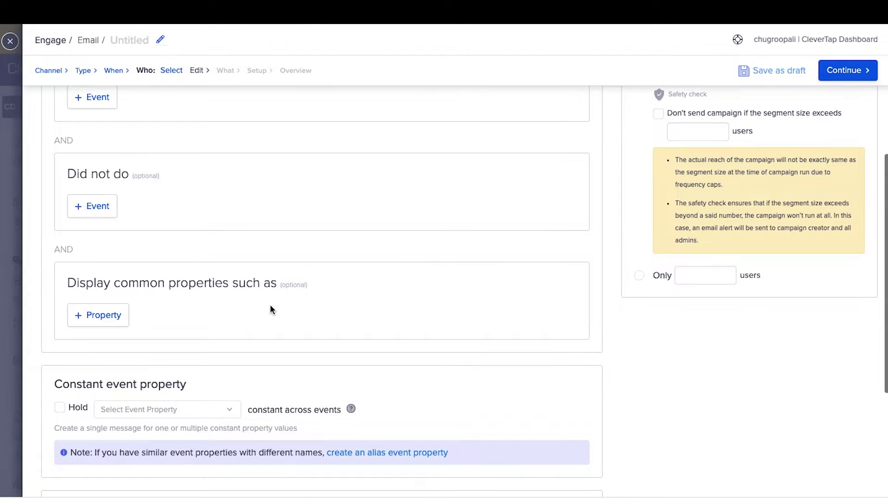
{"action": "left_click", "coordinate": [110, 319]}
{"action": "left_click", "coordinate": [115, 361]}
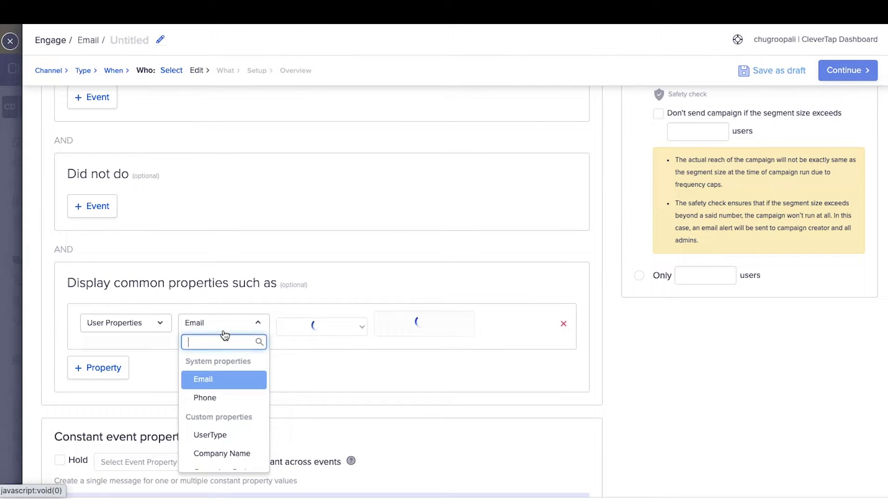
{"action": "type", "text": "customer"}
{"action": "left_click", "coordinate": [213, 379]}
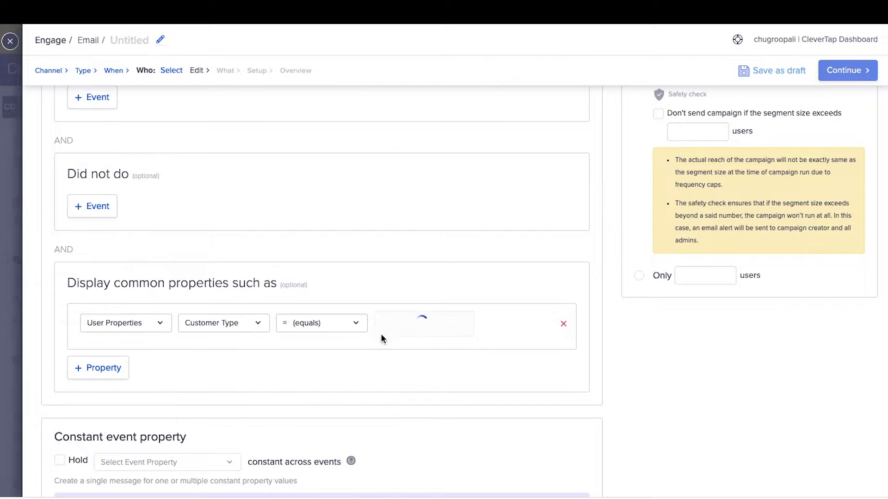
{"action": "left_click", "coordinate": [395, 324]}
{"action": "type", "text": "Gold,"}
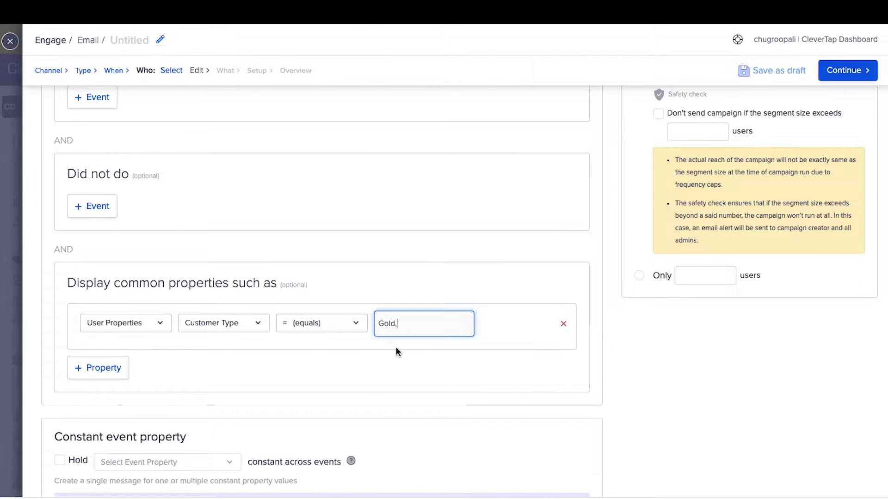
{"action": "scroll", "coordinate": [396, 351], "scroll_direction": "down", "scroll_amount": 5}
{"action": "left_click", "coordinate": [69, 460]}
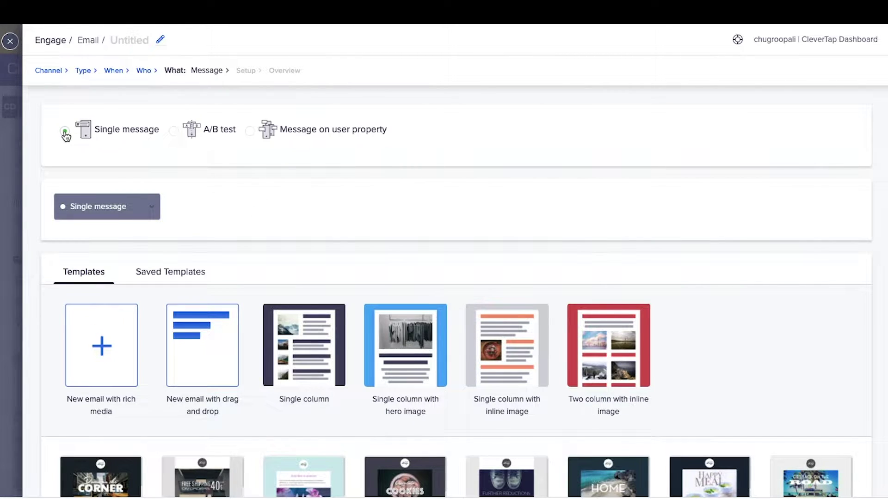
Step: Browse the email templates and select the blank 'New email with drag and drop' template
{"action": "scroll", "coordinate": [249, 216], "scroll_direction": "down", "scroll_amount": 3}
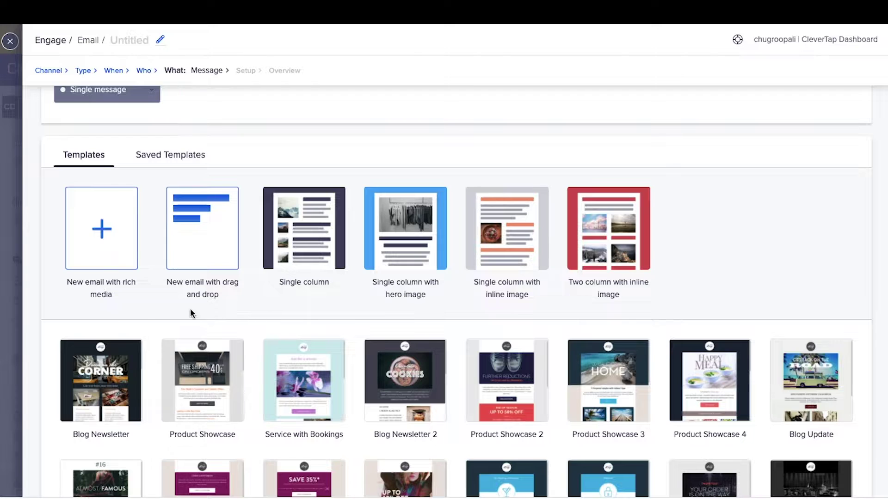
{"action": "mouse_move", "coordinate": [104, 245]}
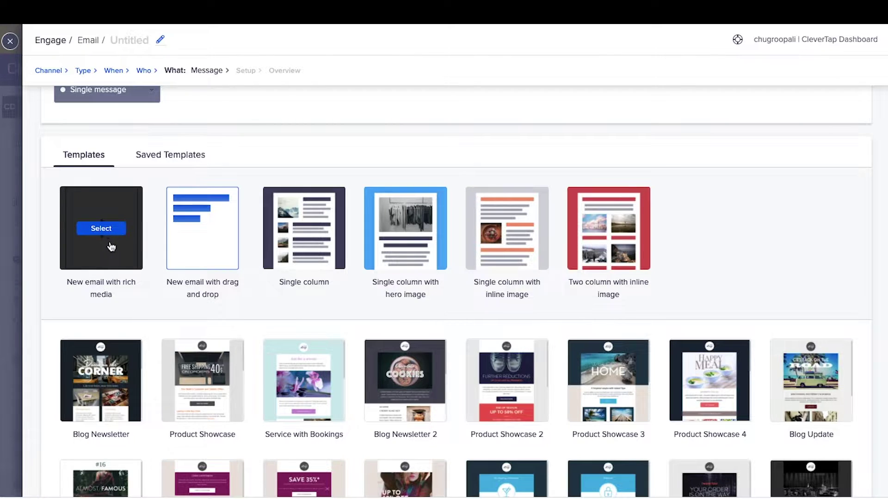
{"action": "mouse_move", "coordinate": [208, 241]}
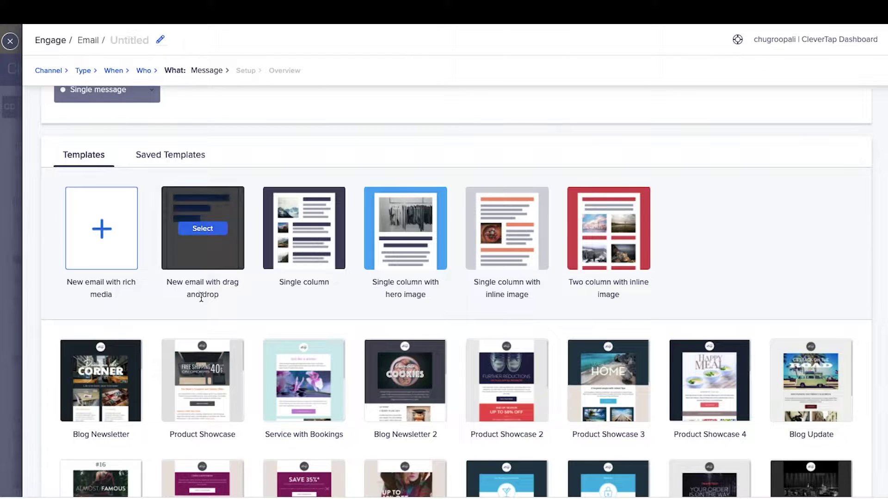
{"action": "scroll", "coordinate": [200, 316], "scroll_direction": "down", "scroll_amount": 4}
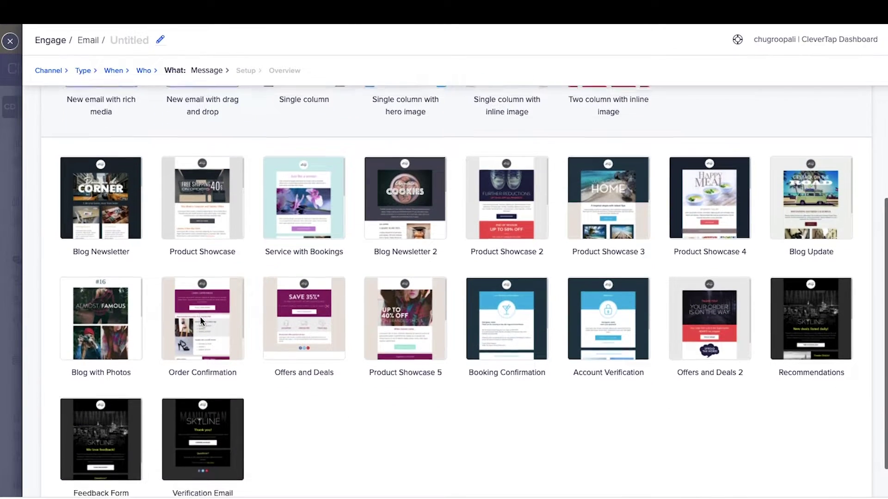
{"action": "mouse_move", "coordinate": [202, 322]}
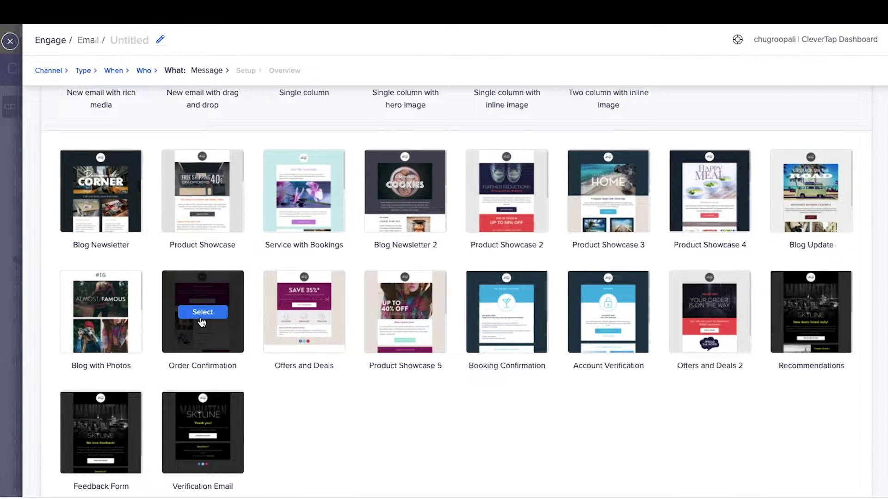
{"action": "scroll", "coordinate": [201, 322], "scroll_direction": "up", "scroll_amount": 2}
{"action": "scroll", "coordinate": [201, 323], "scroll_direction": "down", "scroll_amount": 1}
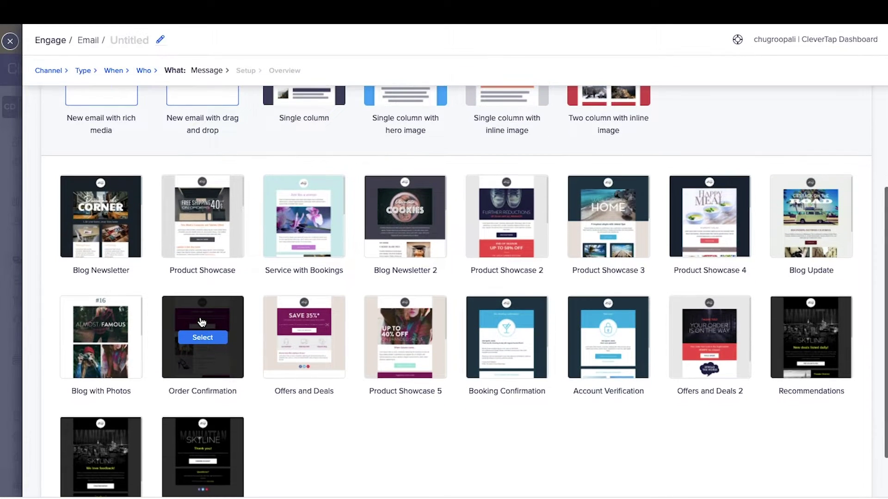
{"action": "scroll", "coordinate": [202, 322], "scroll_direction": "up", "scroll_amount": 5}
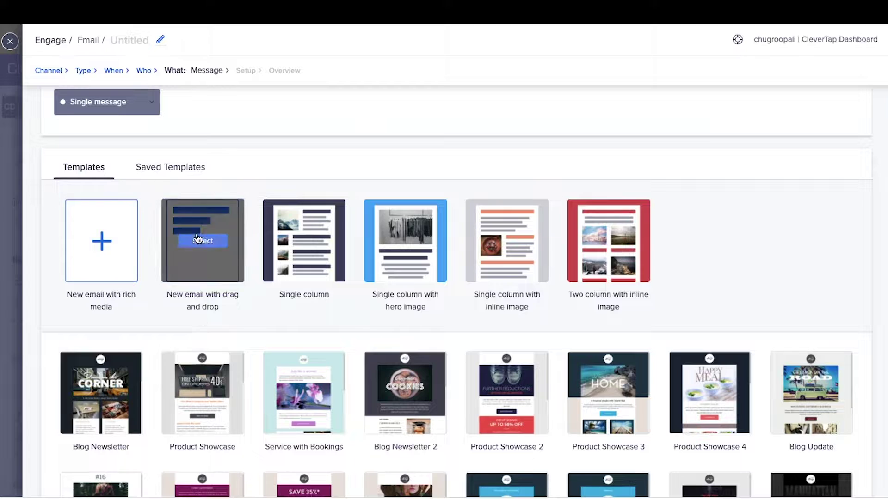
{"action": "left_click", "coordinate": [201, 241]}
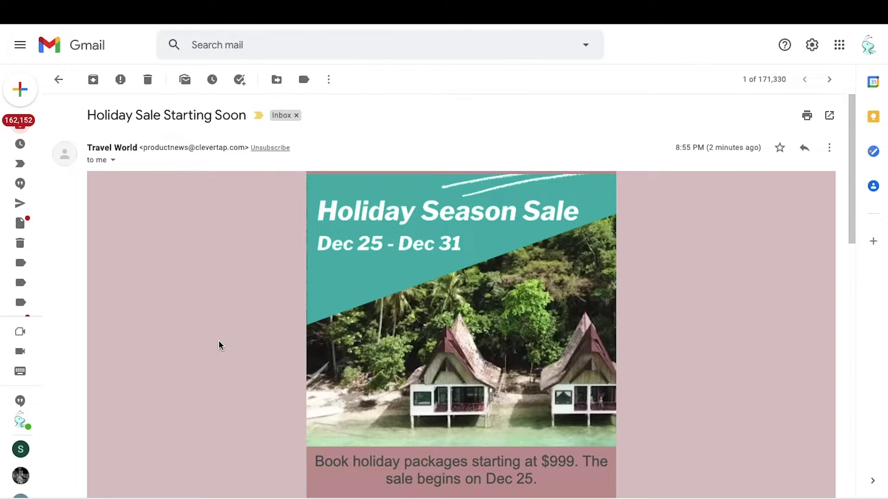
{"action": "scroll", "coordinate": [218, 345], "scroll_direction": "down", "scroll_amount": 5}
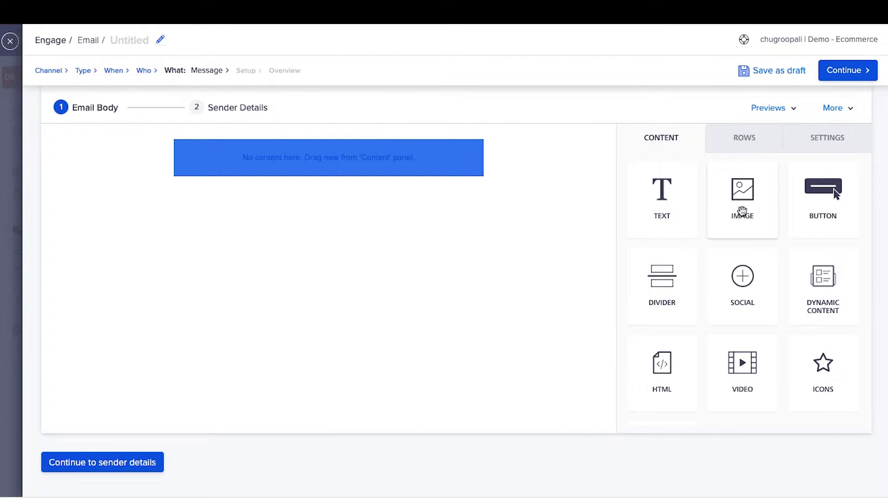
Step: Add an image block and insert the Holiday Season Sale banner from the file manager
{"action": "left_click_drag", "start_coordinate": [742, 212], "coordinate": [310, 152]}
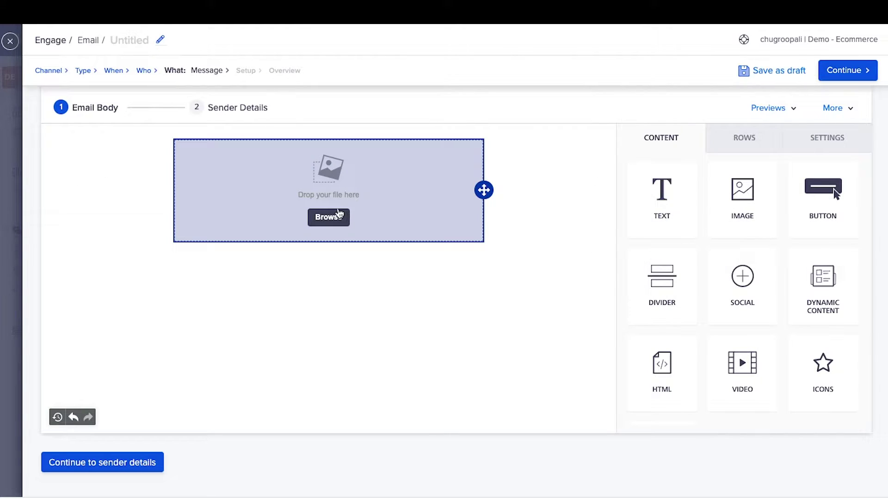
{"action": "left_click", "coordinate": [329, 217]}
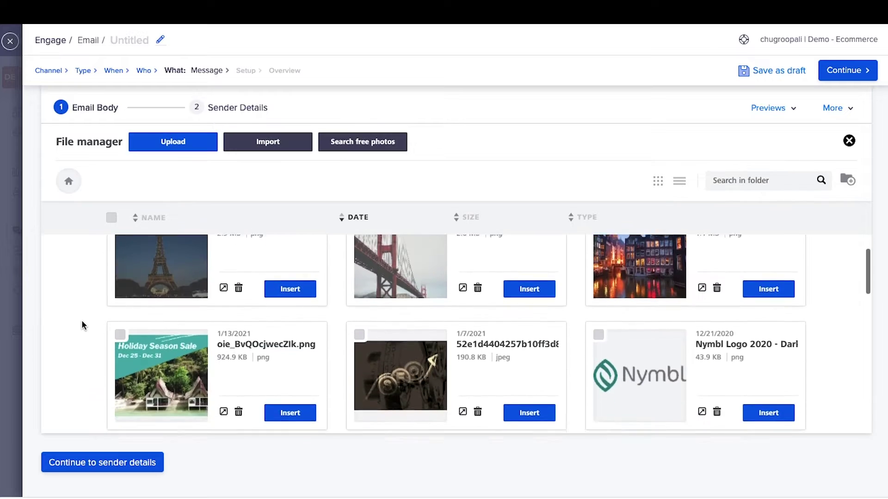
{"action": "scroll", "coordinate": [81, 320], "scroll_direction": "down", "scroll_amount": 1}
{"action": "scroll", "coordinate": [82, 325], "scroll_direction": "up", "scroll_amount": 2}
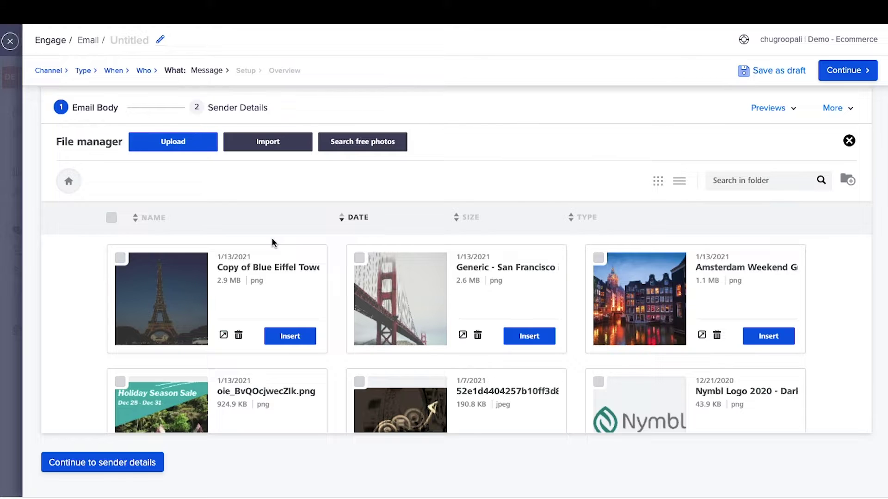
{"action": "scroll", "coordinate": [277, 287], "scroll_direction": "down", "scroll_amount": 3}
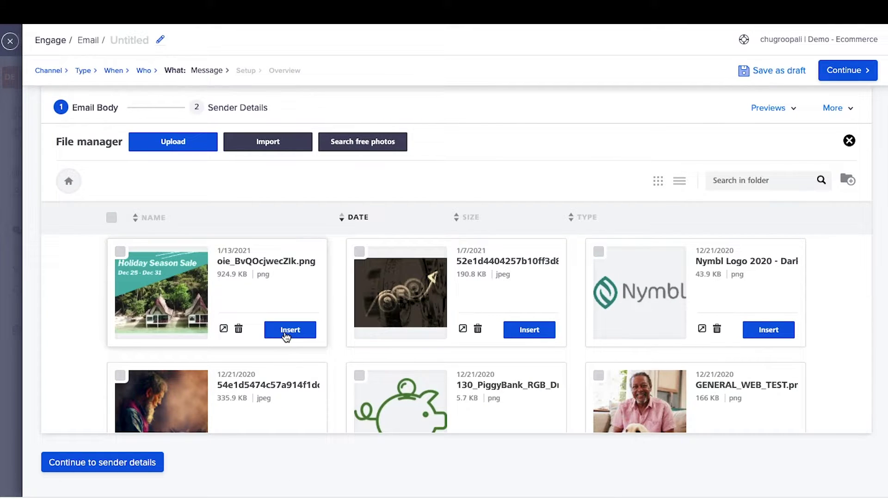
{"action": "left_click", "coordinate": [284, 335]}
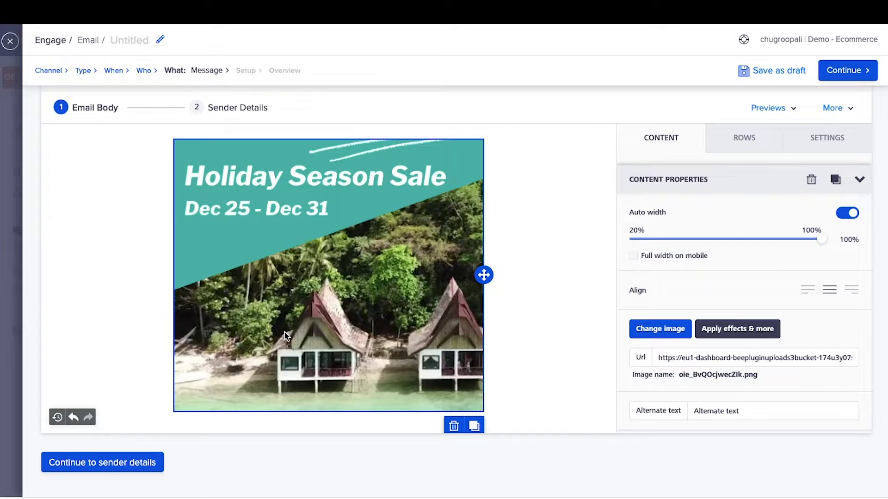
Step: Try the banner at 75% width, then restore Auto width and close the image properties
{"action": "left_click", "coordinate": [847, 213]}
{"action": "mouse_move", "coordinate": [822, 239]}
{"action": "left_mouse_down"}
{"action": "mouse_move", "coordinate": [757, 241]}
{"action": "mouse_move", "coordinate": [822, 241]}
{"action": "left_mouse_up"}
{"action": "left_click", "coordinate": [847, 213]}
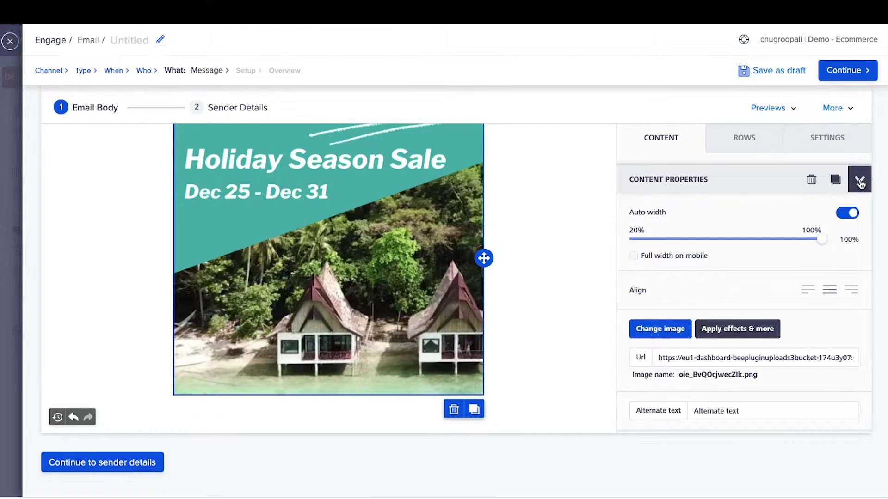
{"action": "left_click", "coordinate": [859, 181]}
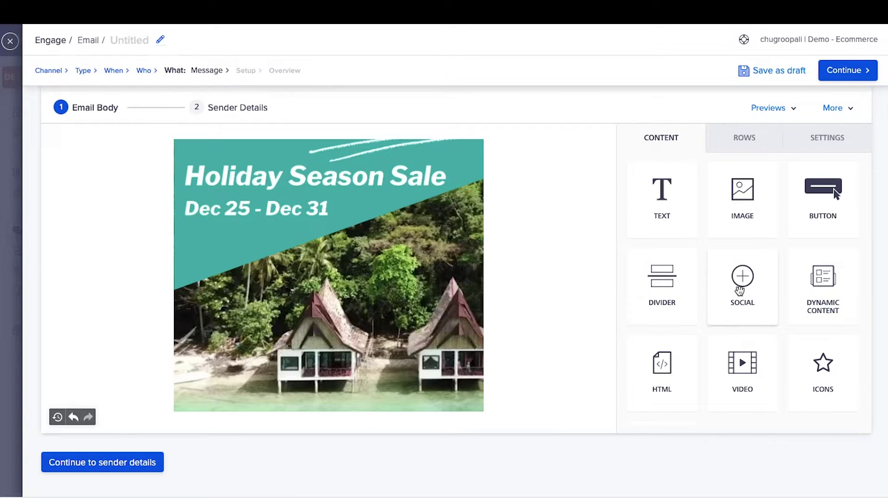
Step: Add a text block below the banner reading 'Book holiday packages starting at $999. The sale begins on Dec 25.'
{"action": "left_click_drag", "start_coordinate": [666, 211], "coordinate": [334, 412]}
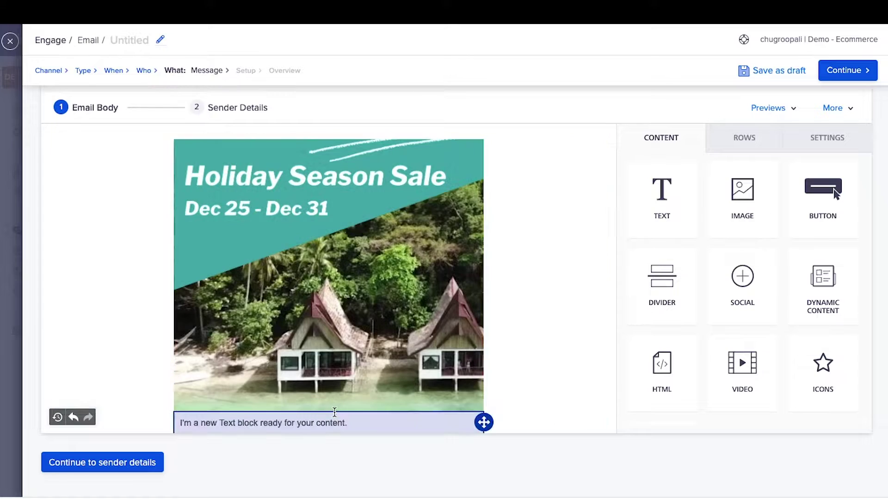
{"action": "left_click", "coordinate": [255, 408]}
{"action": "type", "text": "Book "}
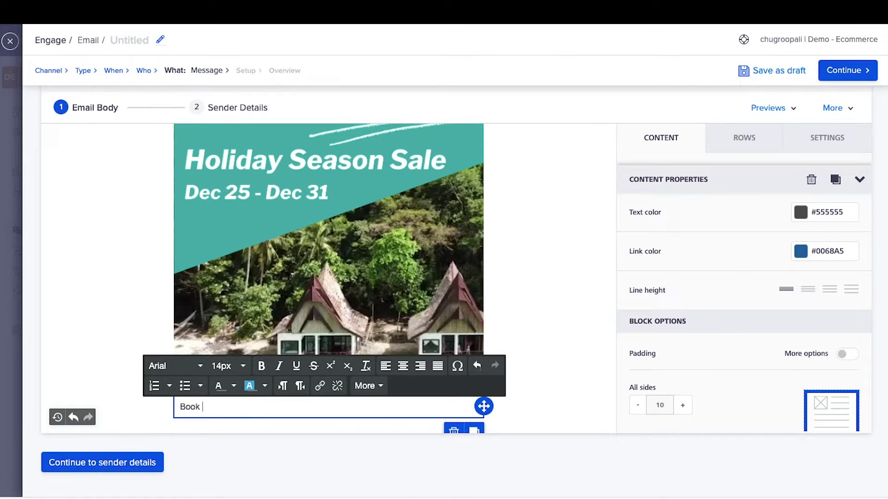
{"action": "type", "text": "holiday packages starting at $999"}
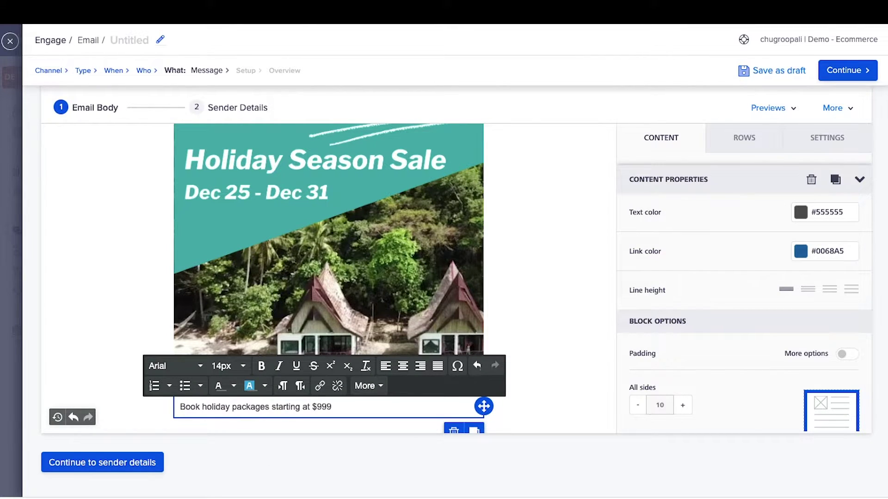
{"action": "type", "text": ". The sale begins on Dec 25."}
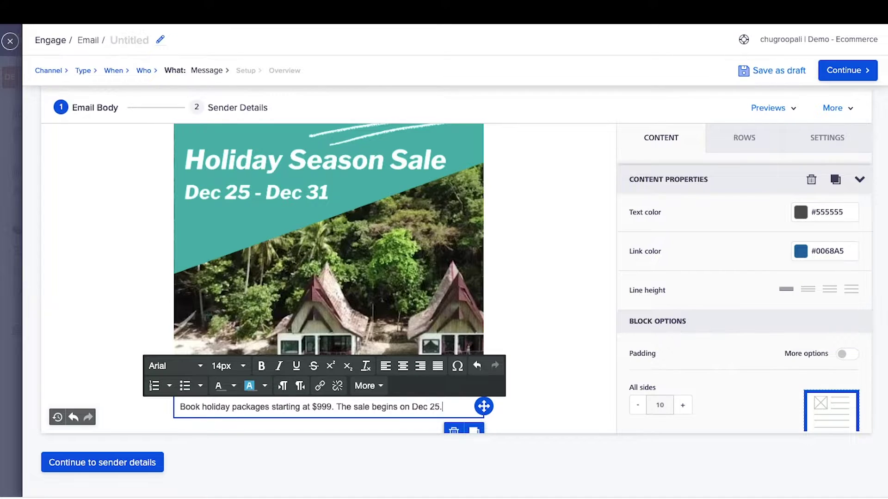
Step: Set the sale text to 20px and give it a new text colour
{"action": "key", "text": "ctrl+a"}
{"action": "left_click", "coordinate": [227, 366]}
{"action": "left_click", "coordinate": [253, 350]}
{"action": "left_click", "coordinate": [234, 386]}
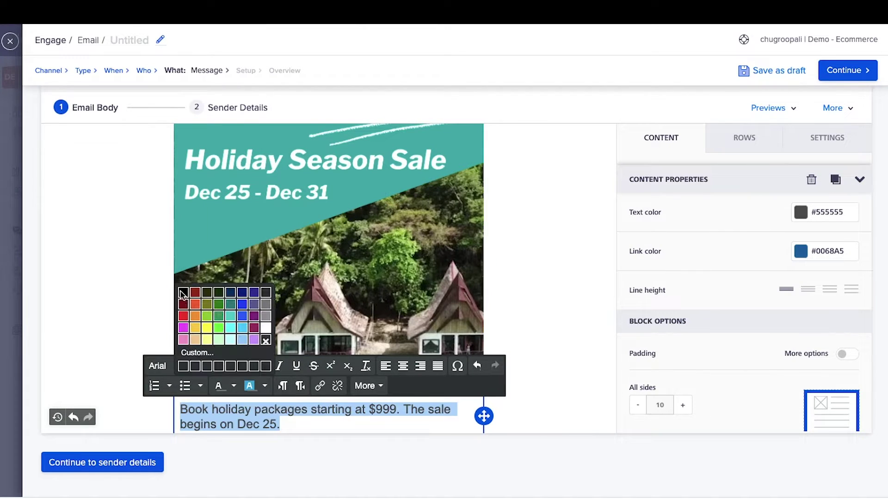
{"action": "left_click", "coordinate": [182, 294]}
{"action": "key", "text": "ctrl+a"}
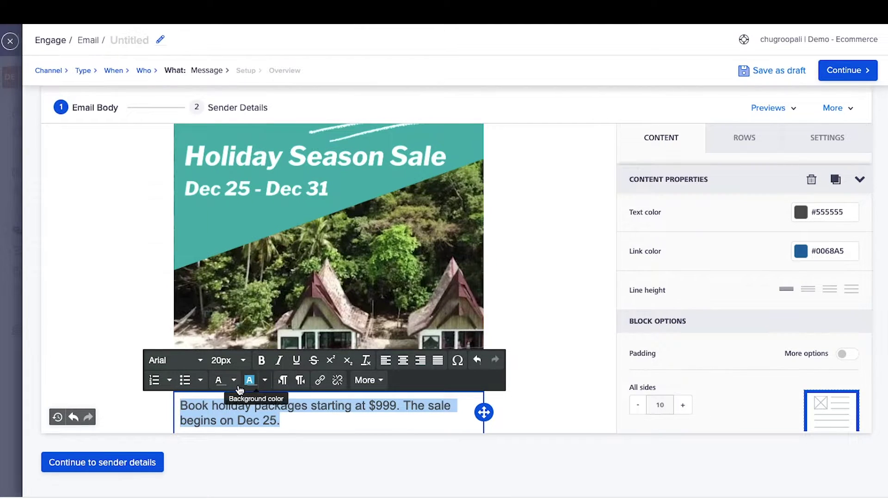
{"action": "left_click", "coordinate": [248, 381]}
Step: Centre-align the sale text and bring up the list of row layouts
{"action": "left_click", "coordinate": [186, 291]}
{"action": "left_click", "coordinate": [403, 361]}
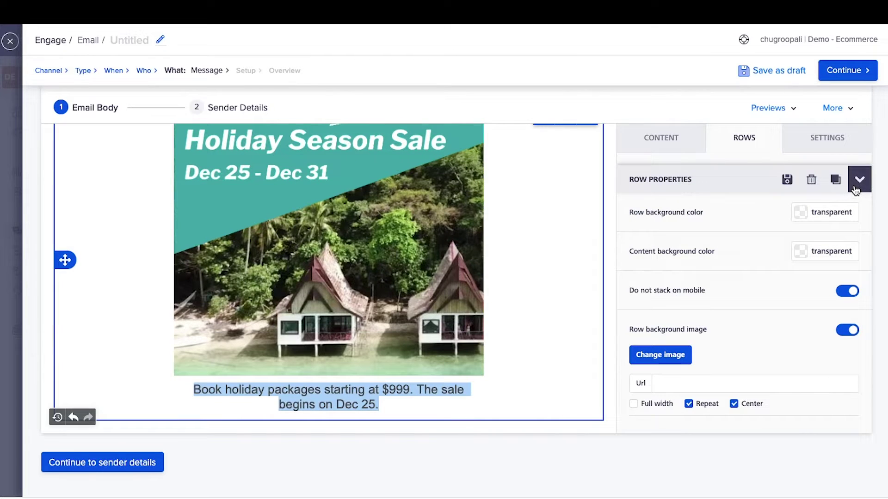
{"action": "left_click", "coordinate": [855, 190]}
{"action": "scroll", "coordinate": [680, 324], "scroll_direction": "down", "scroll_amount": 1}
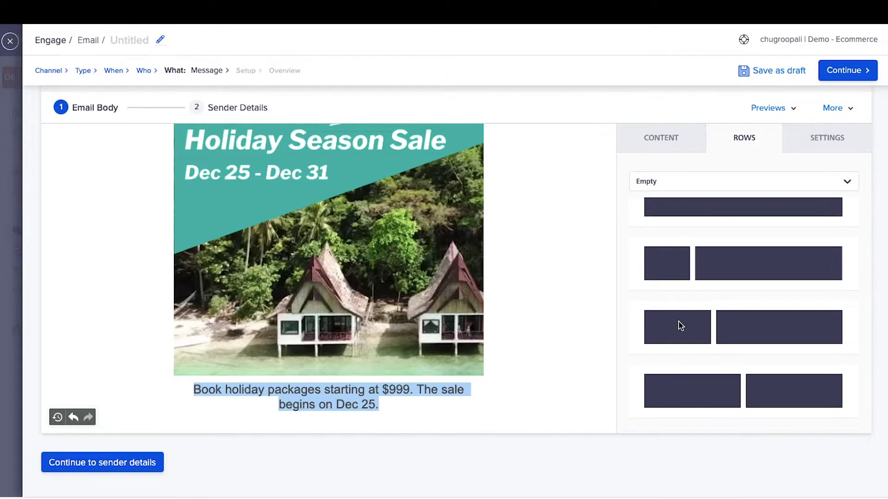
{"action": "left_click", "coordinate": [687, 147]}
{"action": "left_click", "coordinate": [720, 147]}
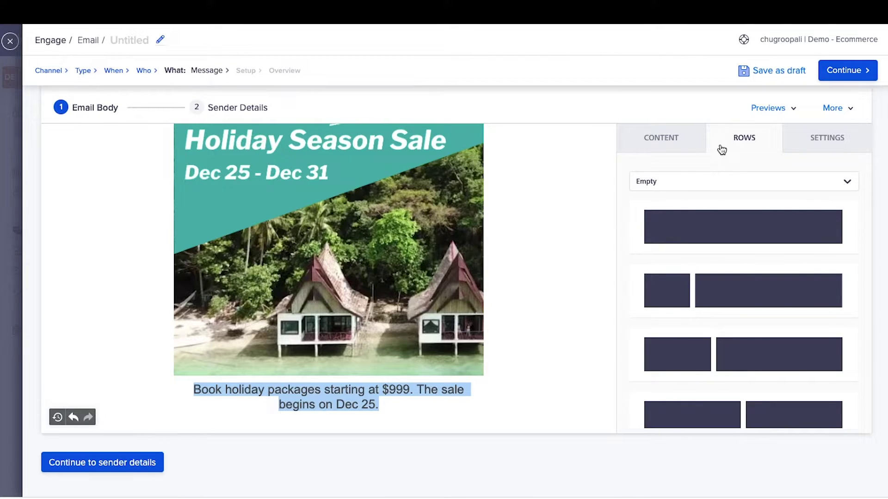
{"action": "scroll", "coordinate": [718, 304], "scroll_direction": "down", "scroll_amount": 2}
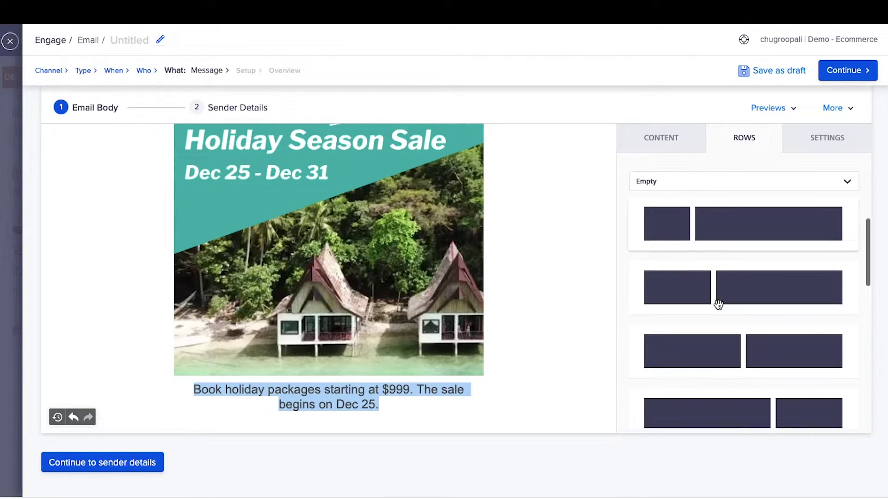
{"action": "scroll", "coordinate": [718, 304], "scroll_direction": "down", "scroll_amount": 6}
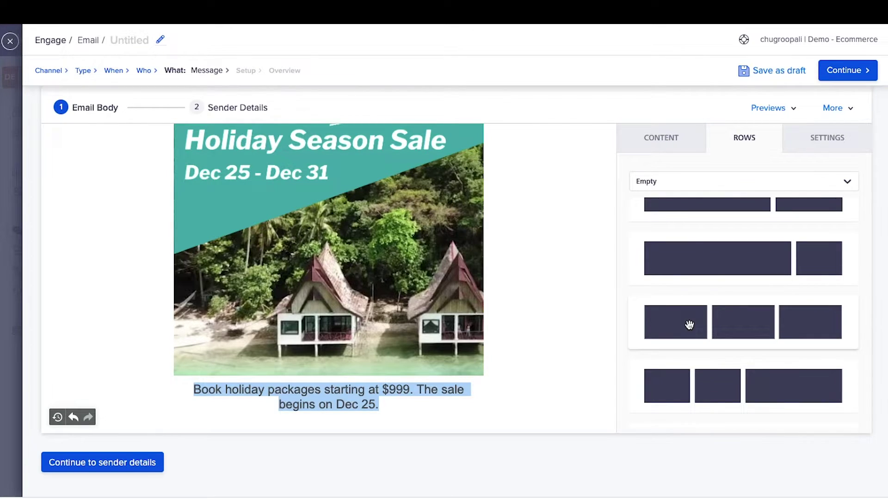
Step: Add a three-equal-columns row below the text with an image block in each column
{"action": "left_click_drag", "start_coordinate": [689, 325], "coordinate": [307, 420]}
{"action": "left_click_drag", "start_coordinate": [203, 416], "coordinate": [213, 406]}
{"action": "left_click_drag", "start_coordinate": [712, 232], "coordinate": [329, 388]}
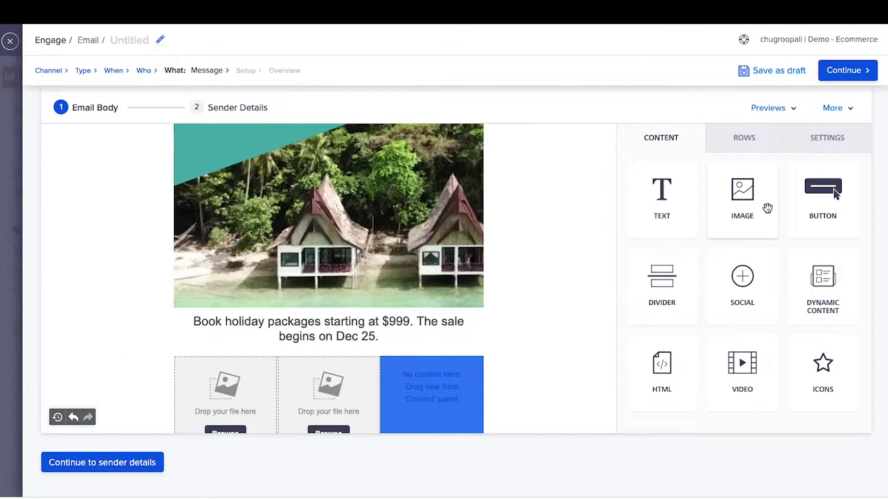
{"action": "left_click_drag", "start_coordinate": [769, 206], "coordinate": [433, 397]}
{"action": "scroll", "coordinate": [427, 398], "scroll_direction": "down", "scroll_amount": 1}
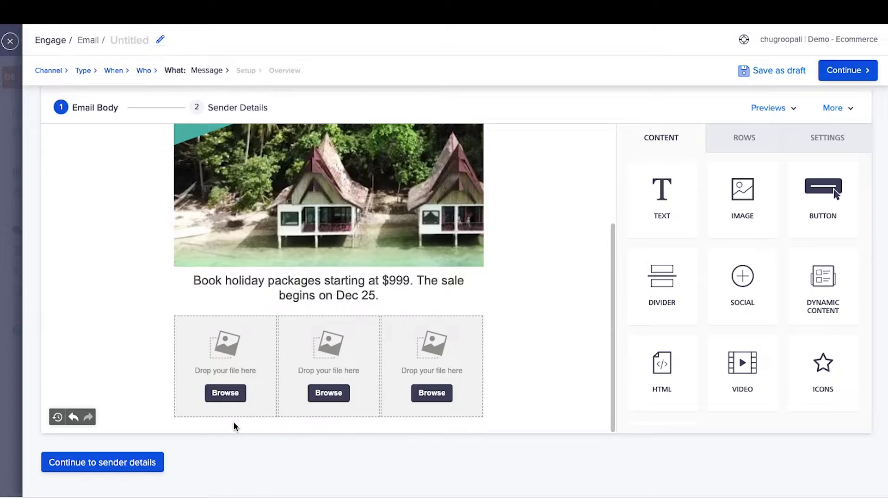
Step: Insert the Eiffel Tower, San Francisco and Amsterdam photos into the three columns
{"action": "left_click", "coordinate": [231, 396]}
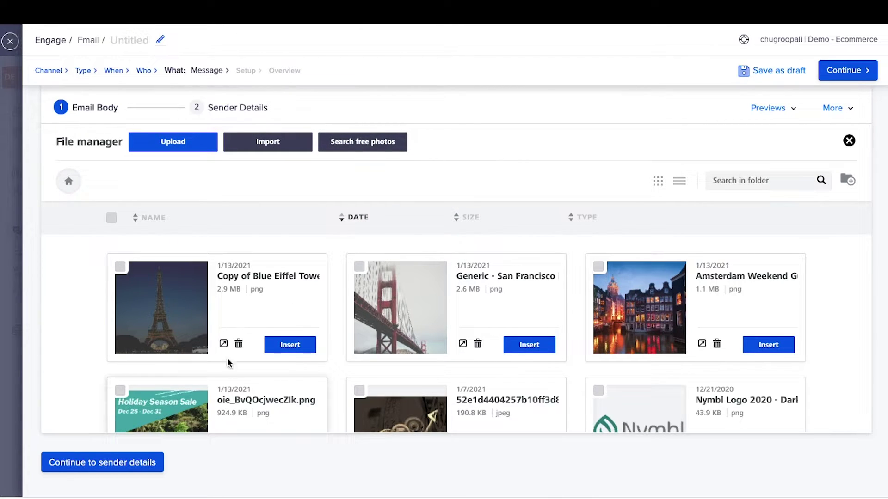
{"action": "left_click", "coordinate": [303, 346]}
{"action": "left_click", "coordinate": [323, 394]}
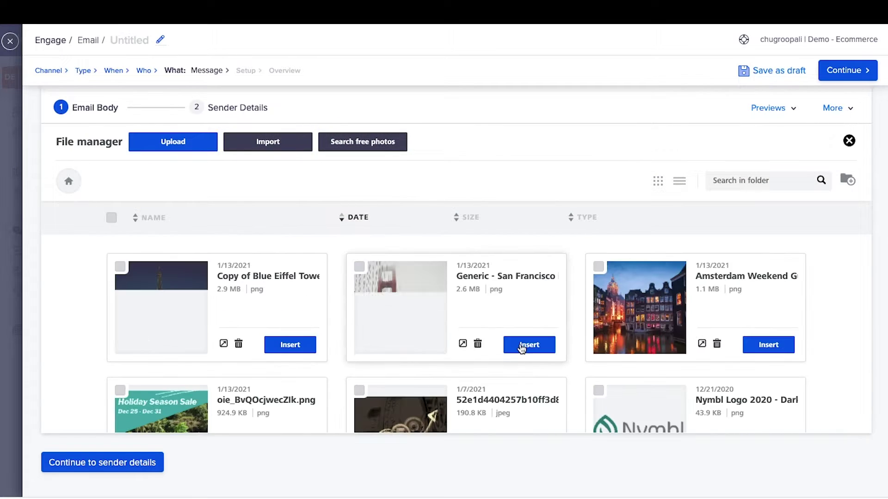
{"action": "left_click", "coordinate": [523, 343]}
{"action": "left_click", "coordinate": [430, 394]}
{"action": "left_click", "coordinate": [712, 344]}
{"action": "scroll", "coordinate": [555, 390], "scroll_direction": "down", "scroll_amount": 1}
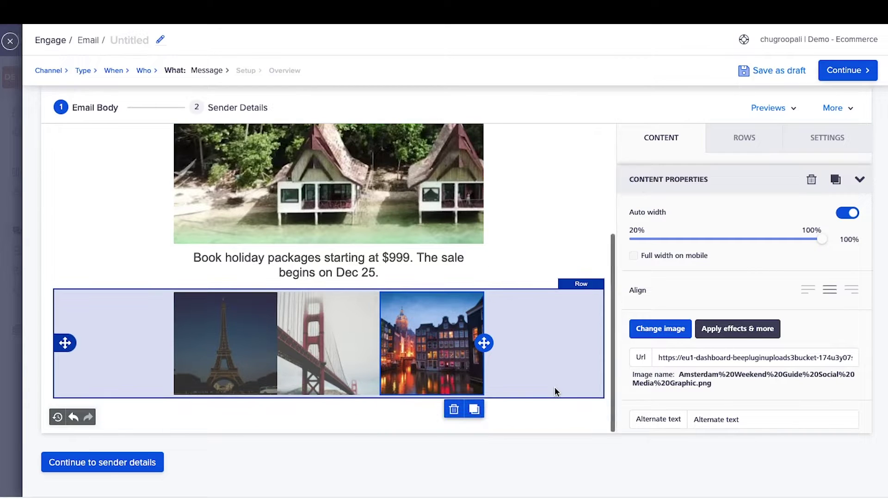
Step: Turn off Auto width on each photo, narrowing them to roughly 90–95%
{"action": "left_click", "coordinate": [270, 388]}
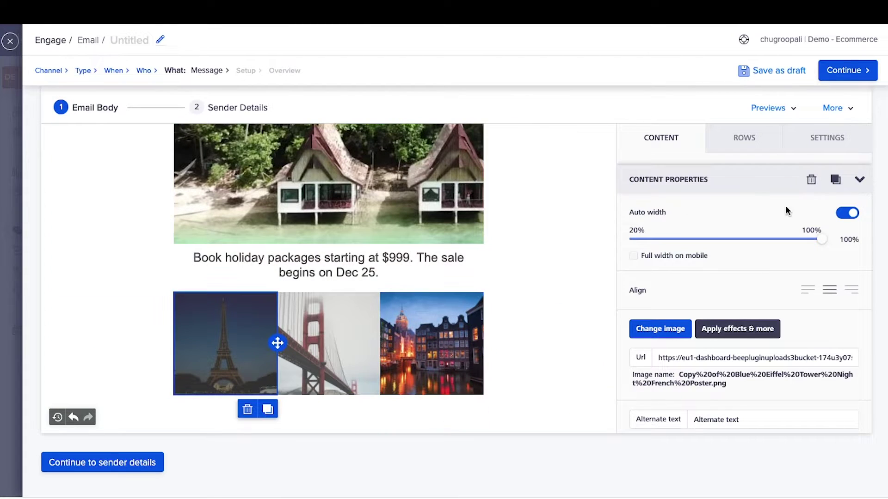
{"action": "left_click", "coordinate": [848, 212]}
{"action": "left_click_drag", "start_coordinate": [821, 239], "coordinate": [807, 239]}
{"action": "left_click", "coordinate": [363, 380]}
{"action": "left_click", "coordinate": [847, 213]}
{"action": "left_click", "coordinate": [433, 354]}
{"action": "left_click", "coordinate": [847, 212]}
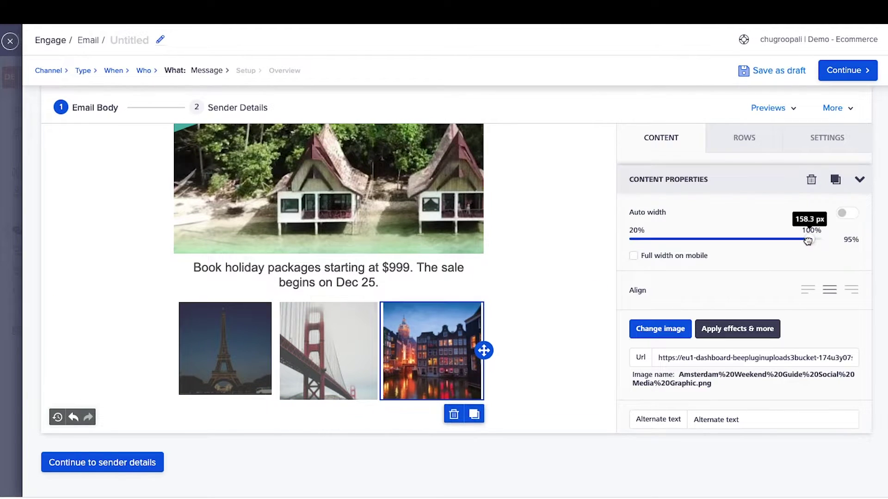
{"action": "left_click", "coordinate": [551, 360]}
Step: Add another three-column row below the photos with a text block in each column
{"action": "scroll", "coordinate": [700, 346], "scroll_direction": "down", "scroll_amount": 6}
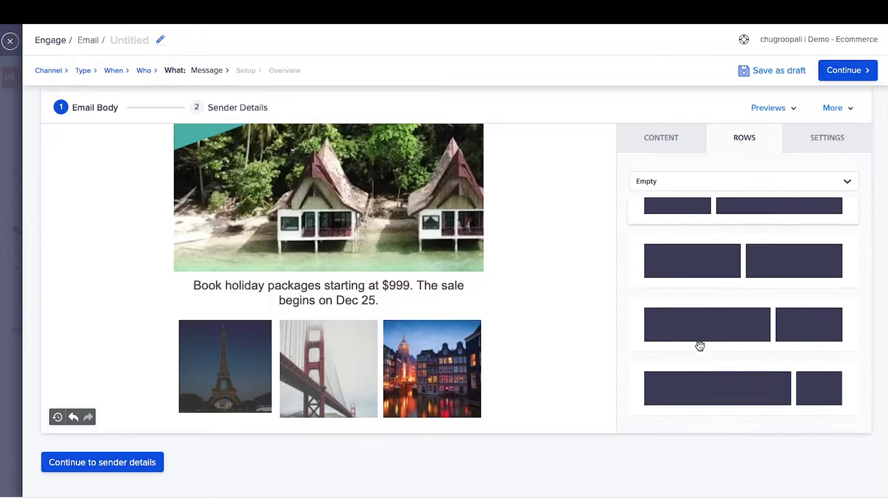
{"action": "left_click_drag", "start_coordinate": [697, 322], "coordinate": [328, 423]}
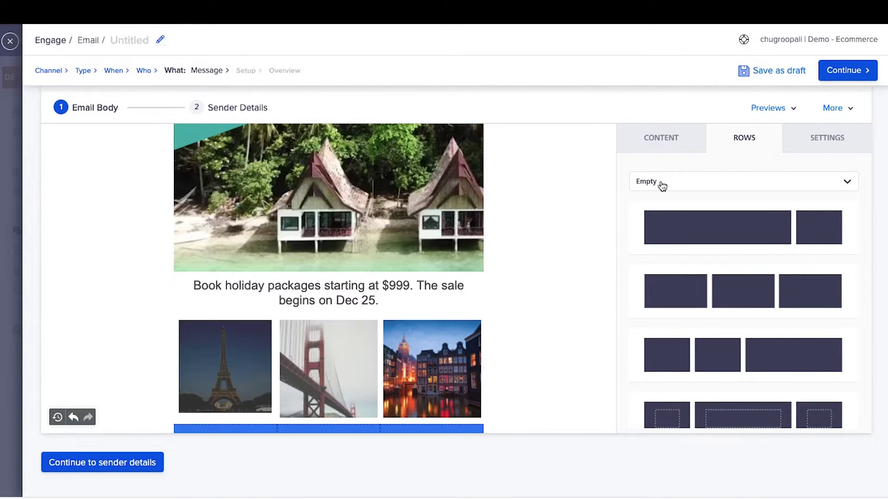
{"action": "left_click", "coordinate": [668, 138]}
{"action": "left_click_drag", "start_coordinate": [661, 192], "coordinate": [250, 423]}
{"action": "left_click_drag", "start_coordinate": [668, 213], "coordinate": [329, 387]}
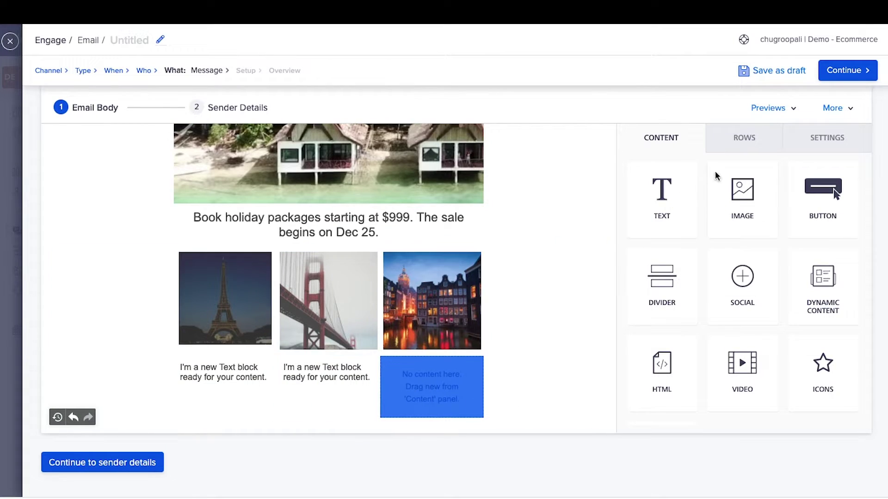
{"action": "left_click_drag", "start_coordinate": [662, 192], "coordinate": [431, 393]}
Step: Replace the placeholder text with the captions Paris, San Francisco and Amsterdam
{"action": "left_click", "coordinate": [218, 401]}
{"action": "triple_click", "coordinate": [213, 403]}
{"action": "type", "text": "Paris"}
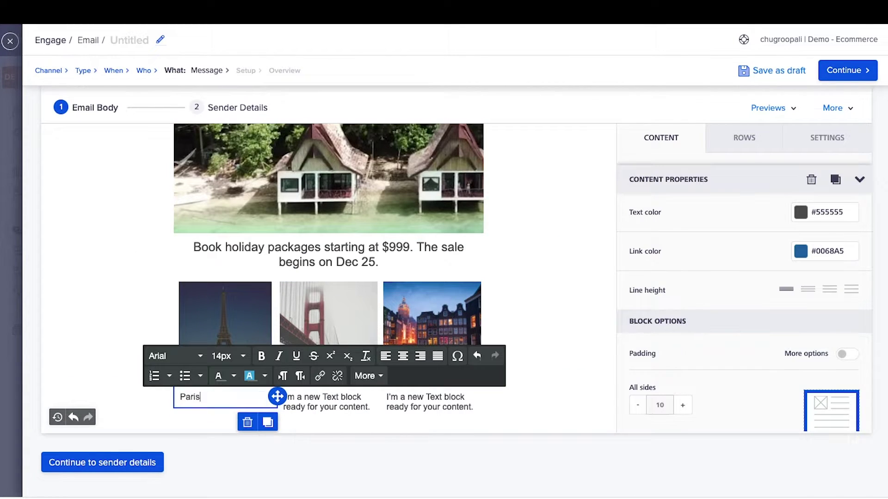
{"action": "key", "text": "ctrl+a"}
{"action": "left_click", "coordinate": [403, 356]}
{"action": "triple_click", "coordinate": [325, 402]}
{"action": "type", "text": "San Francisco"}
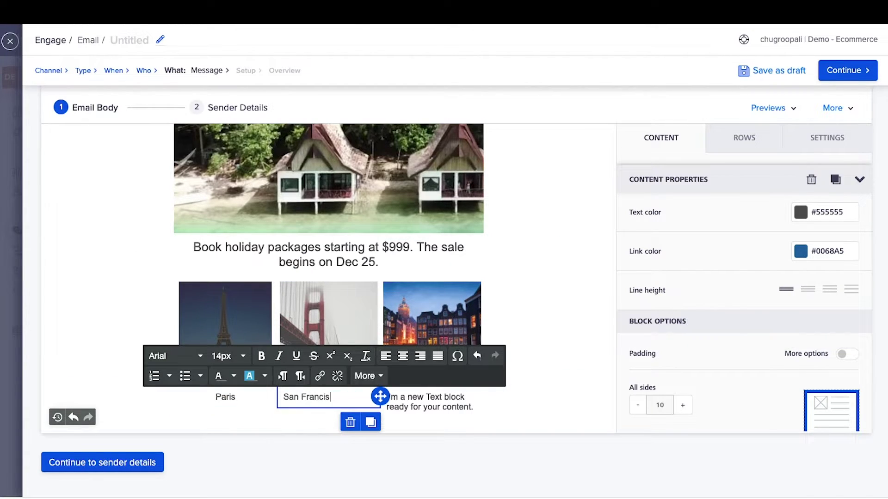
{"action": "key", "text": "ctrl+a"}
{"action": "left_click", "coordinate": [403, 356]}
{"action": "triple_click", "coordinate": [430, 402]}
{"action": "type", "text": "Amsterdam"}
{"action": "left_click", "coordinate": [517, 406]}
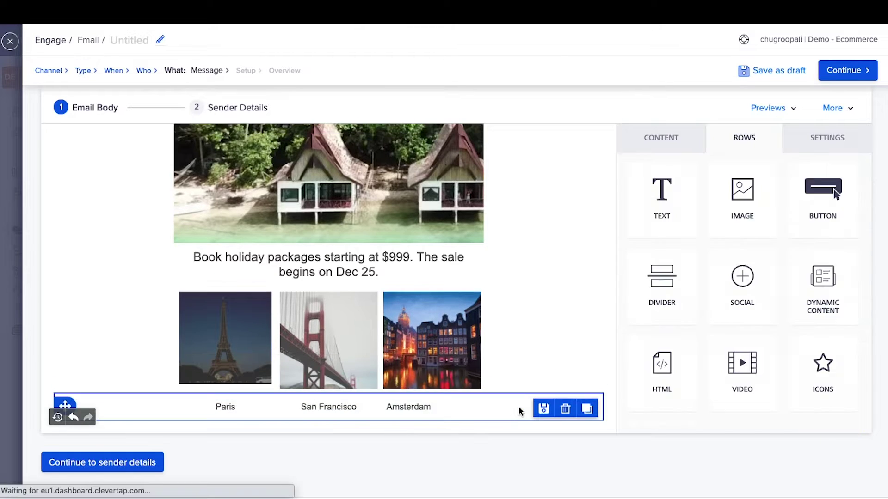
Step: Add a button block below the captions labelled 'Book Now'
{"action": "left_click", "coordinate": [611, 351]}
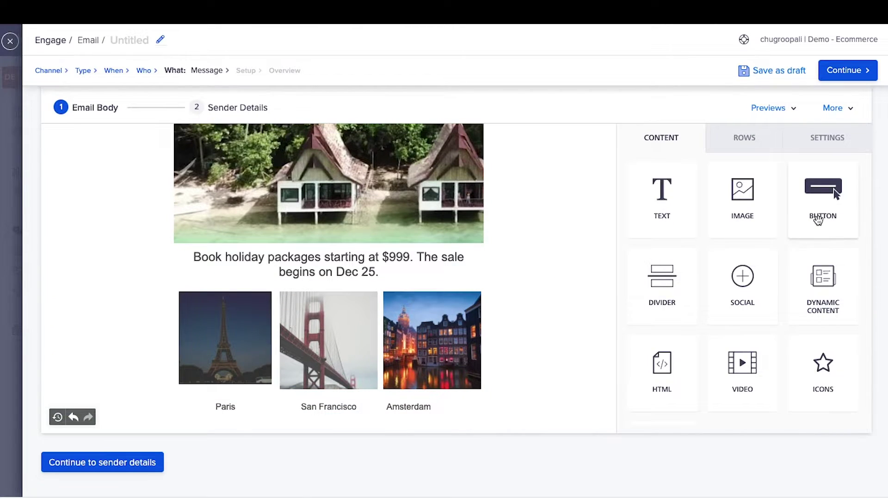
{"action": "left_click_drag", "start_coordinate": [812, 218], "coordinate": [344, 427]}
{"action": "scroll", "coordinate": [345, 407], "scroll_direction": "down", "scroll_amount": 1}
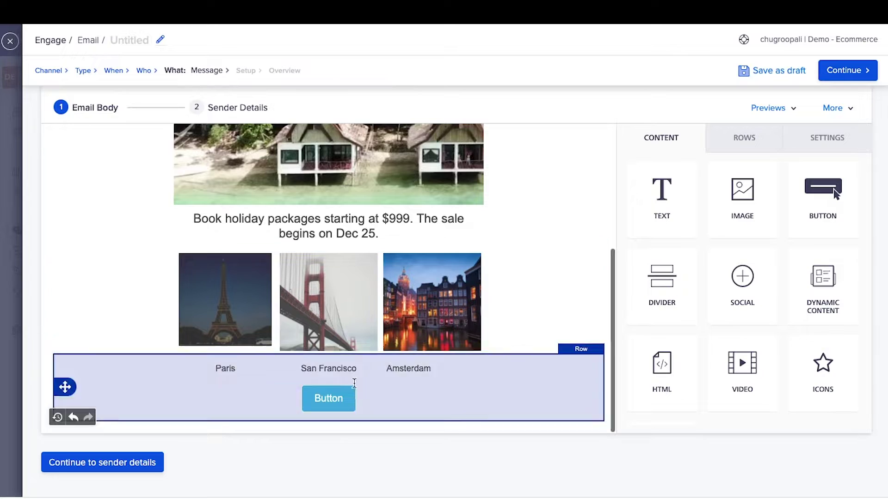
{"action": "left_click", "coordinate": [328, 399]}
{"action": "double_click", "coordinate": [329, 398]}
{"action": "type", "text": "Book Now"}
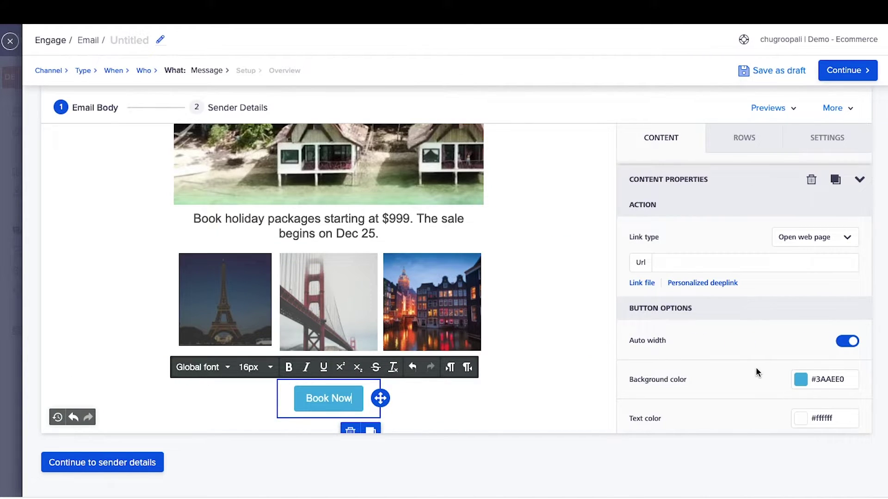
Step: Look through the ready-made row categories, then return to the content blocks
{"action": "scroll", "coordinate": [757, 371], "scroll_direction": "down", "scroll_amount": 1}
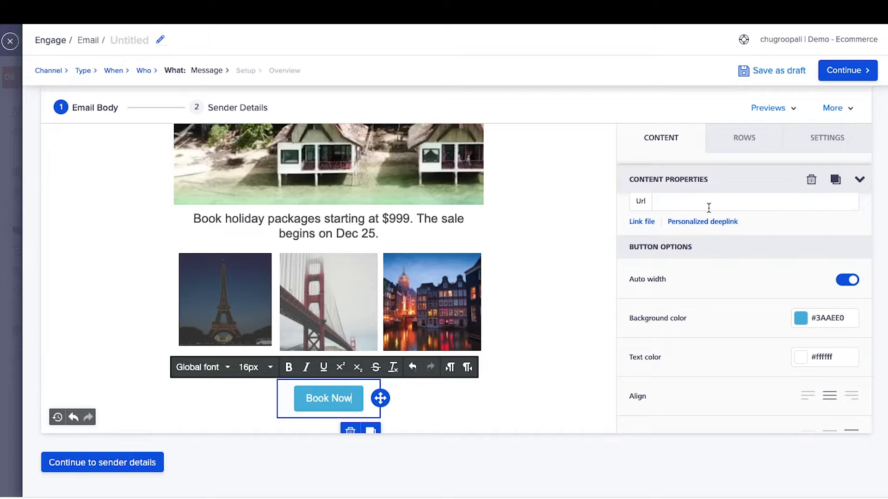
{"action": "left_click", "coordinate": [748, 151]}
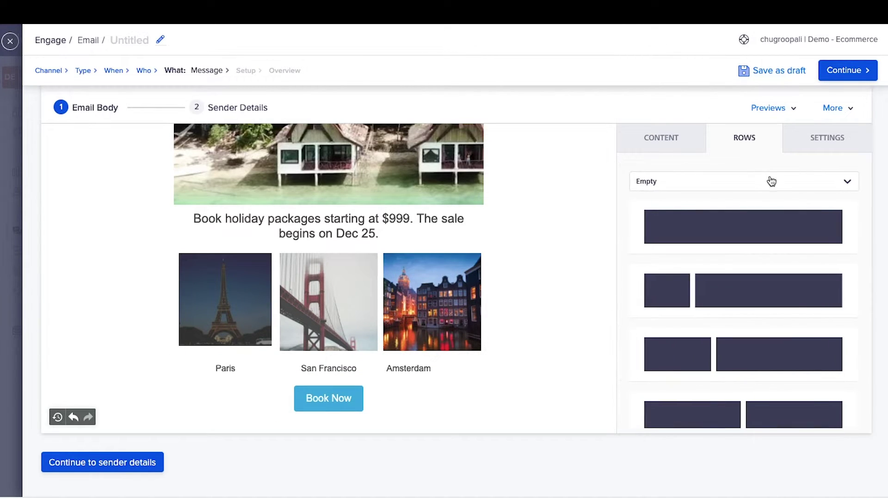
{"action": "left_click", "coordinate": [773, 183]}
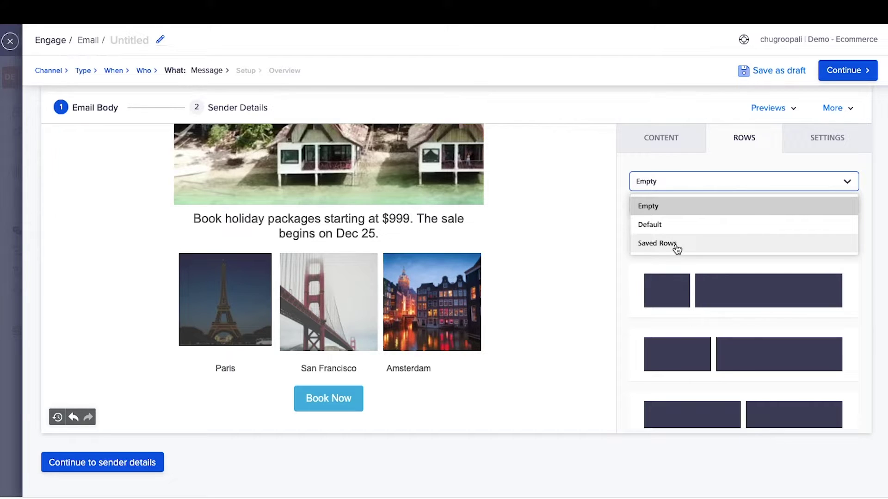
{"action": "left_click", "coordinate": [674, 146]}
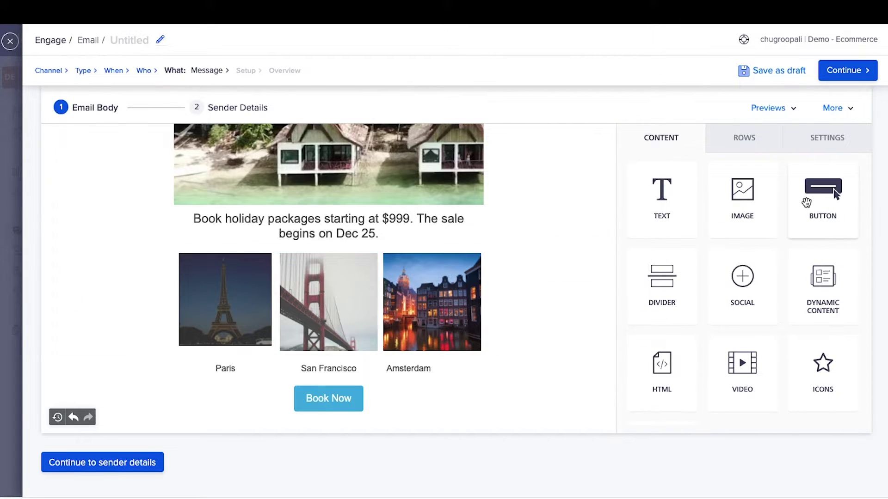
Step: Add a divider and a social block below Book Now, with the text 'Let's go social'
{"action": "left_click_drag", "start_coordinate": [656, 273], "coordinate": [339, 422]}
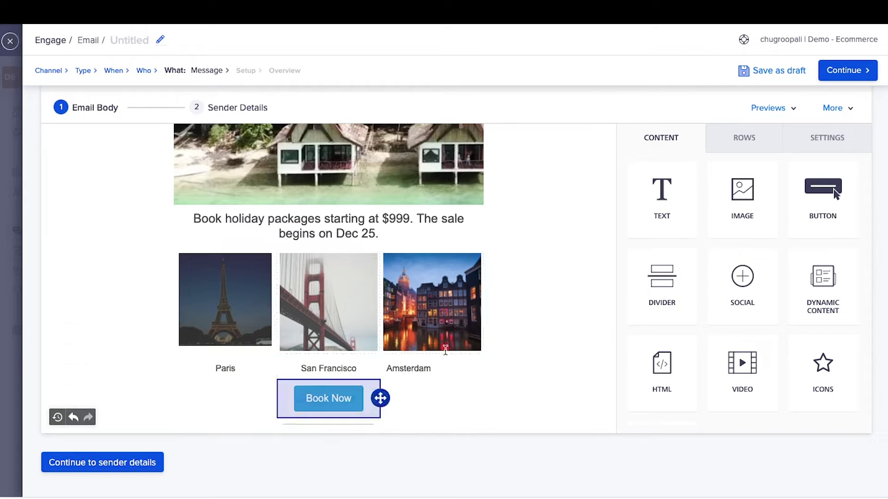
{"action": "scroll", "coordinate": [745, 243], "scroll_direction": "down", "scroll_amount": 2}
{"action": "left_click_drag", "start_coordinate": [745, 245], "coordinate": [319, 417]}
{"action": "left_click", "coordinate": [319, 417]}
{"action": "key", "text": "ctrl+a"}
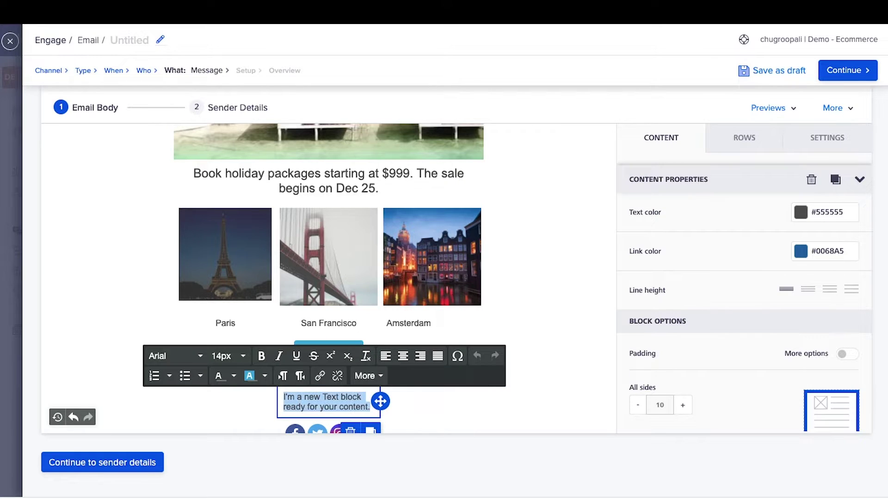
{"action": "type", "text": "Let's go social"}
{"action": "key", "text": "ctrl+a"}
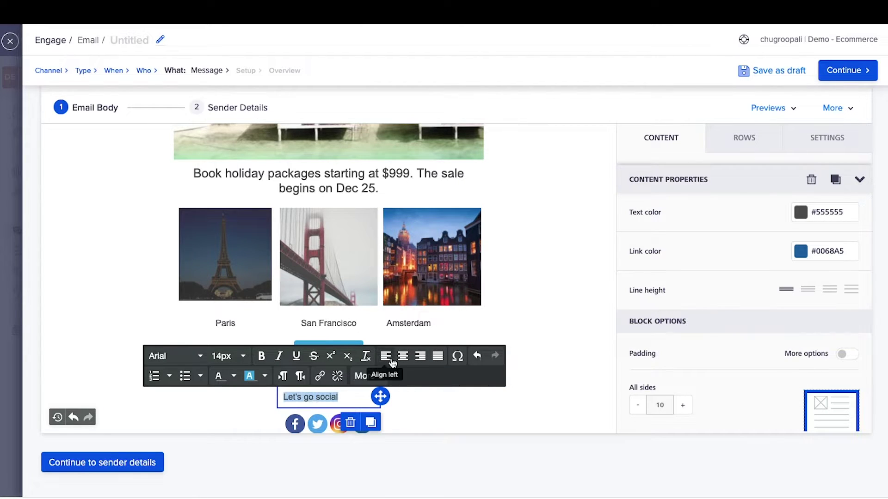
Step: Check the new row's social icon link settings, then reselect the Book Now button
{"action": "left_click", "coordinate": [429, 413]}
{"action": "left_click", "coordinate": [304, 404]}
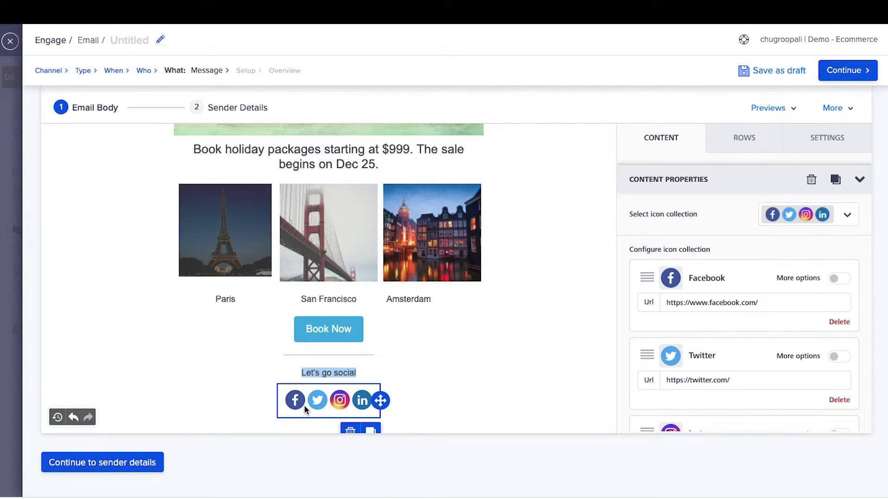
{"action": "scroll", "coordinate": [663, 396], "scroll_direction": "down", "scroll_amount": 5}
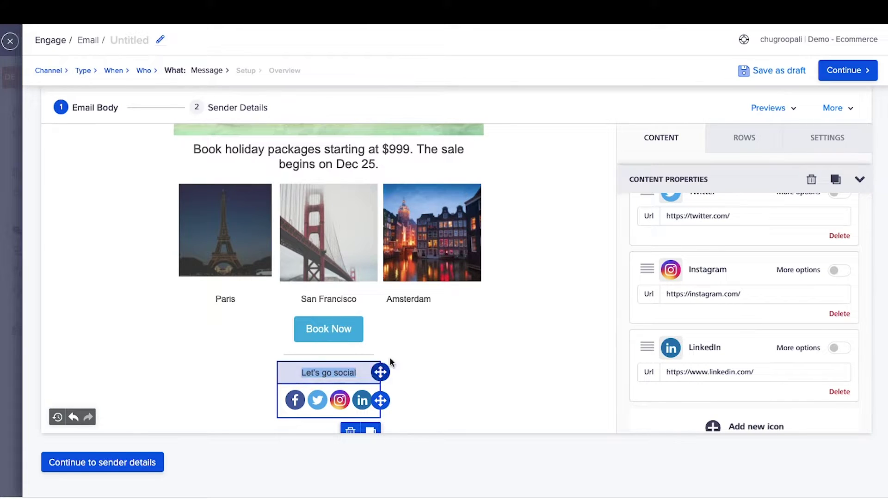
{"action": "left_click", "coordinate": [356, 329]}
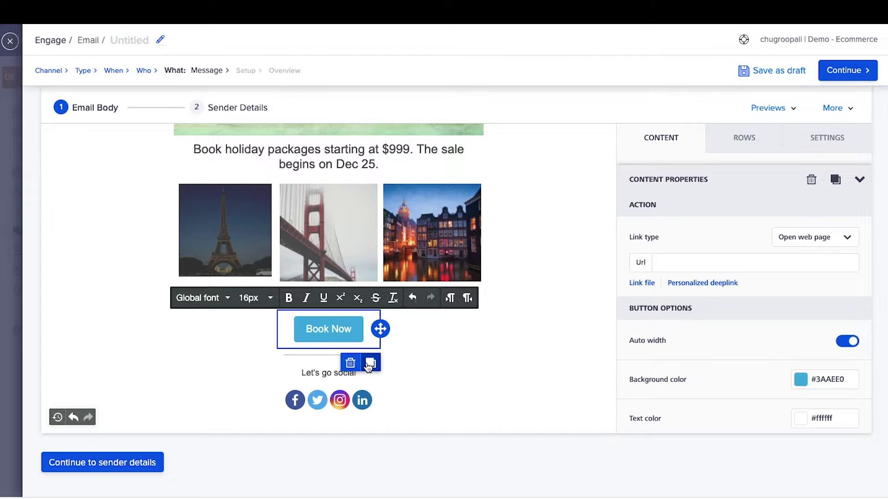
Step: Review the edit history of the recent drops and text edits, then show the email's general settings
{"action": "left_click", "coordinate": [420, 362]}
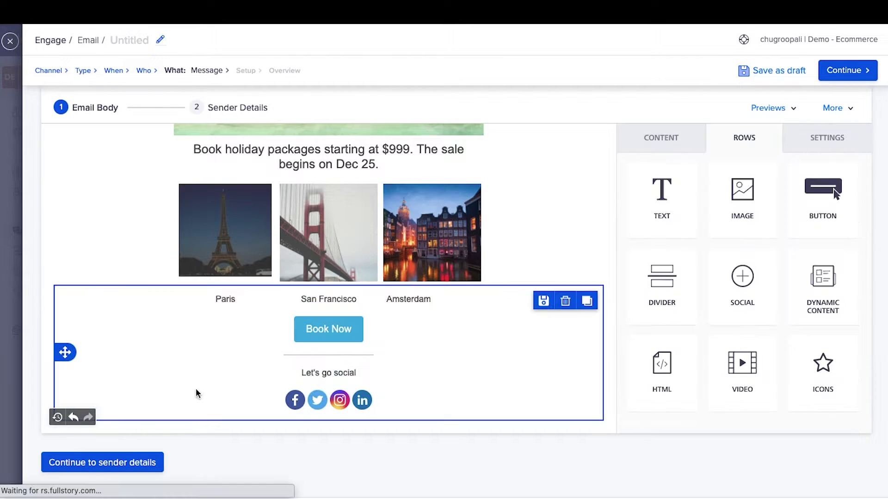
{"action": "left_click", "coordinate": [57, 418]}
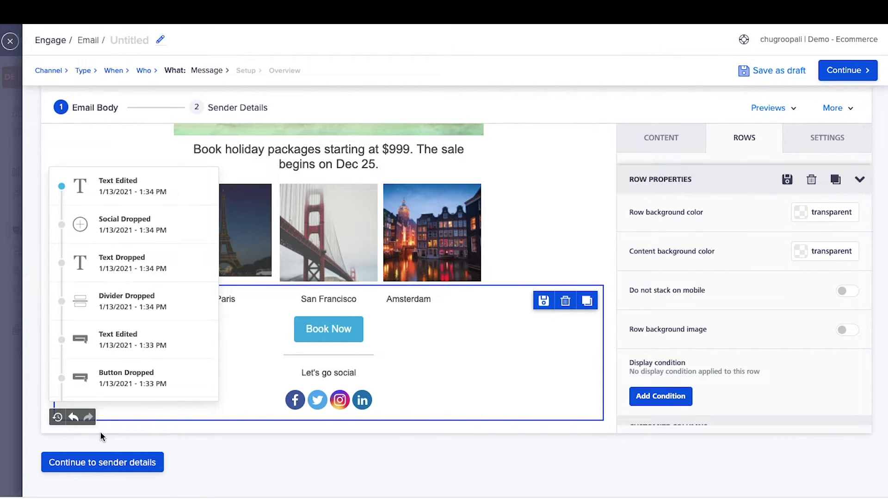
{"action": "left_click", "coordinate": [798, 137]}
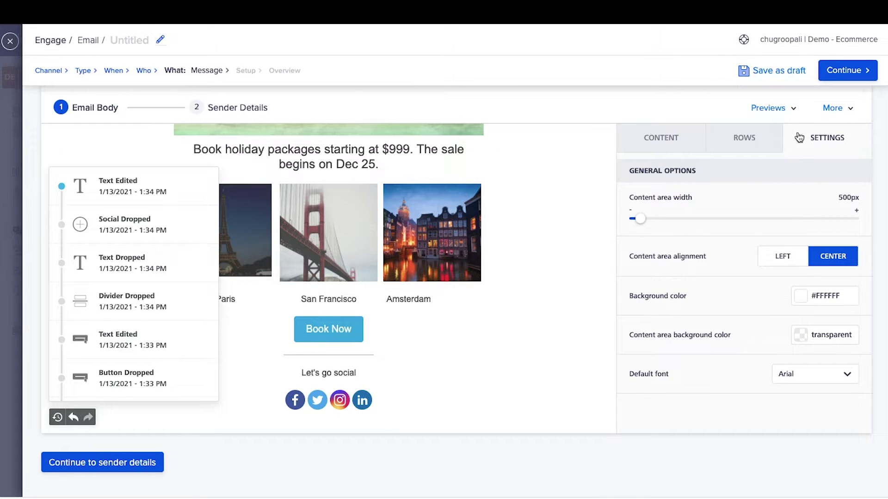
Step: Set content width to 510px, keep centre alignment, and give the email a #f9eaea background
{"action": "mouse_move", "coordinate": [640, 217]}
{"action": "left_mouse_down"}
{"action": "mouse_move", "coordinate": [675, 218]}
{"action": "mouse_move", "coordinate": [646, 219]}
{"action": "left_mouse_up"}
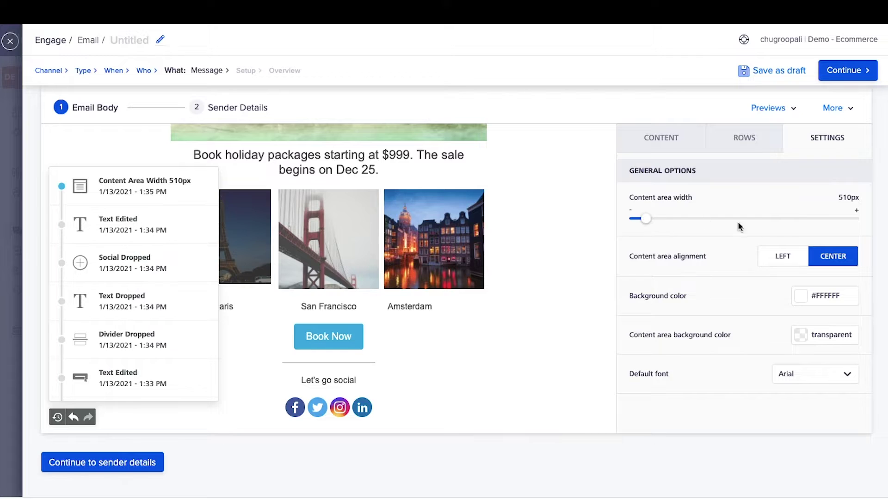
{"action": "left_click", "coordinate": [788, 266]}
{"action": "left_click", "coordinate": [835, 262]}
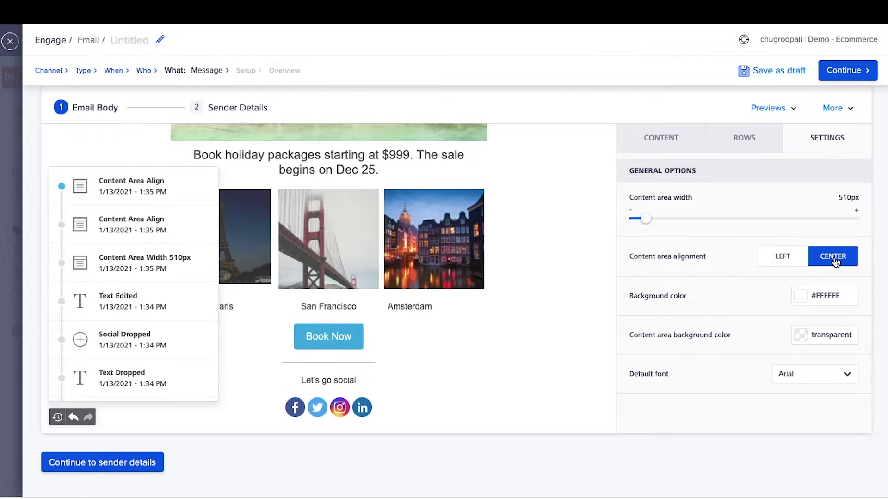
{"action": "left_click", "coordinate": [804, 296]}
{"action": "left_click", "coordinate": [669, 301]}
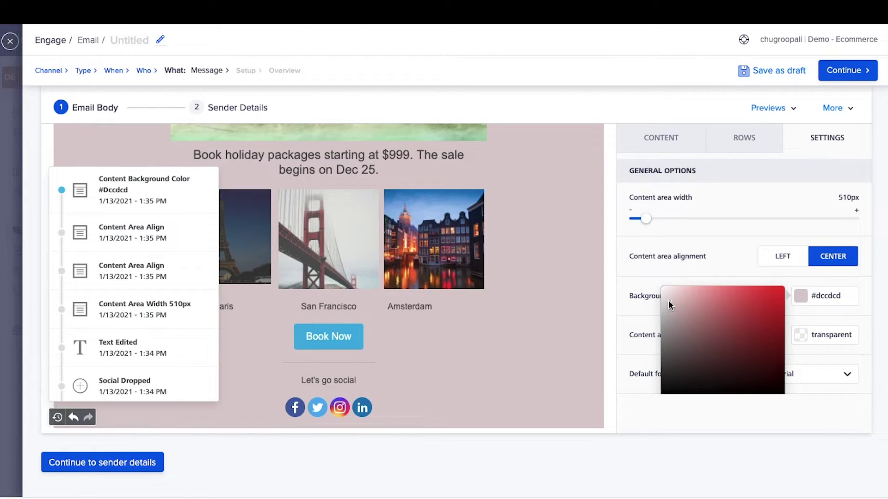
{"action": "left_click", "coordinate": [664, 310]}
{"action": "left_click", "coordinate": [665, 298]}
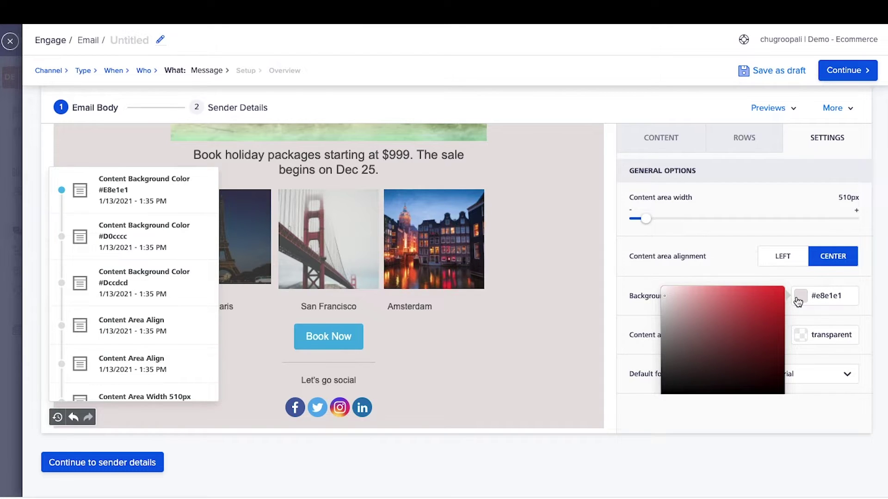
{"action": "left_click", "coordinate": [838, 290]}
Step: Set the content area background colour to #d9bfbf
{"action": "left_click", "coordinate": [800, 334]}
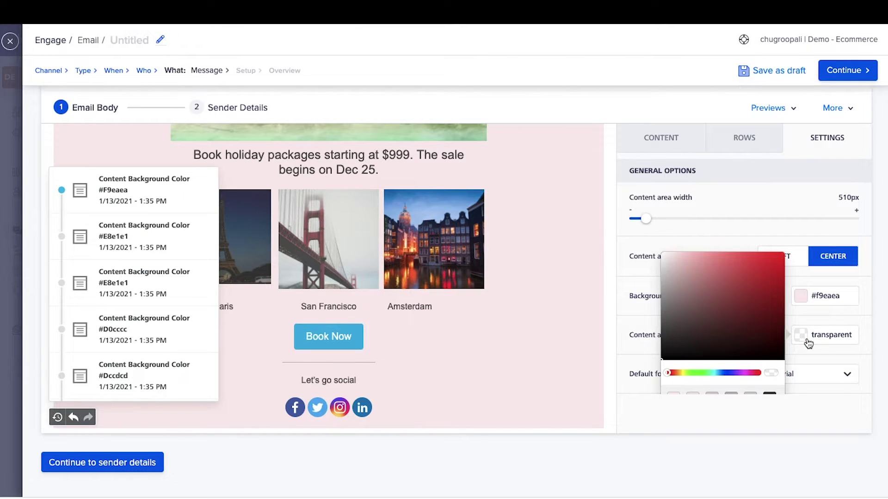
{"action": "left_click", "coordinate": [664, 271]}
{"action": "left_click", "coordinate": [665, 257]}
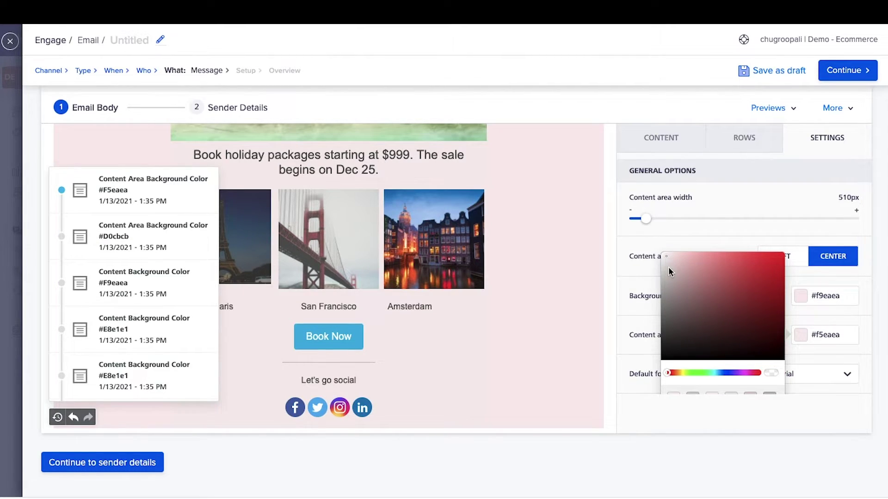
{"action": "left_click", "coordinate": [675, 267]}
{"action": "left_click", "coordinate": [611, 302]}
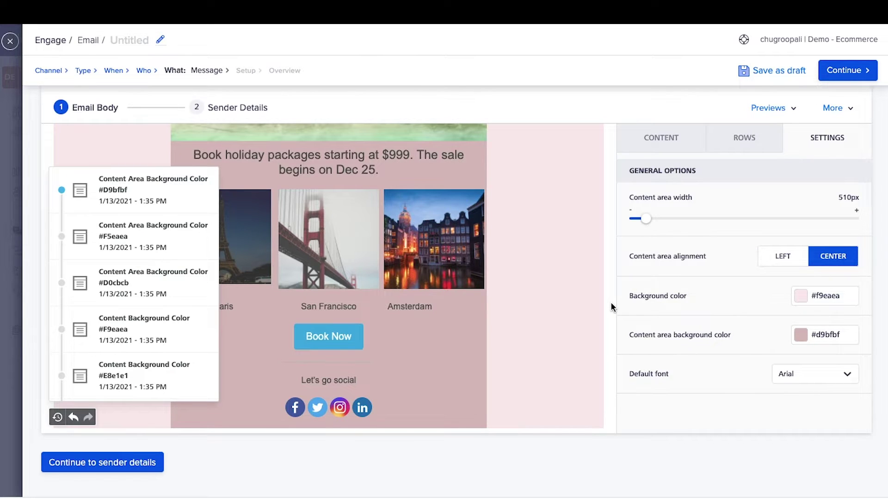
{"action": "left_click", "coordinate": [105, 463]}
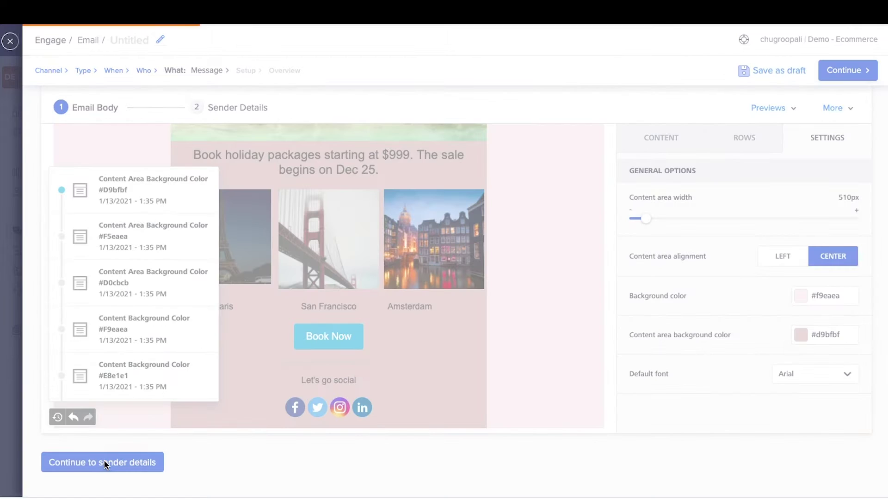
{"action": "type", "text": "Travel World"}
{"action": "key", "text": "Tab"}
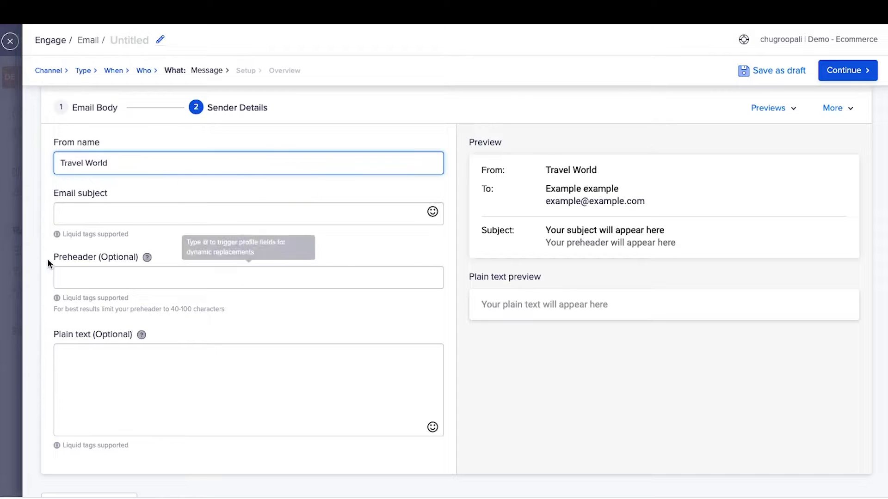
{"action": "type", "text": "Holiday Sale S"}
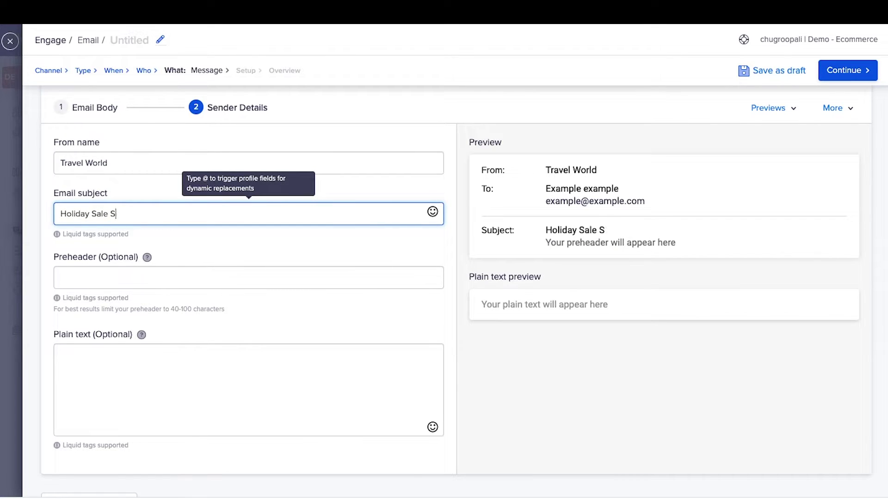
{"action": "type", "text": "tarting Soon"}
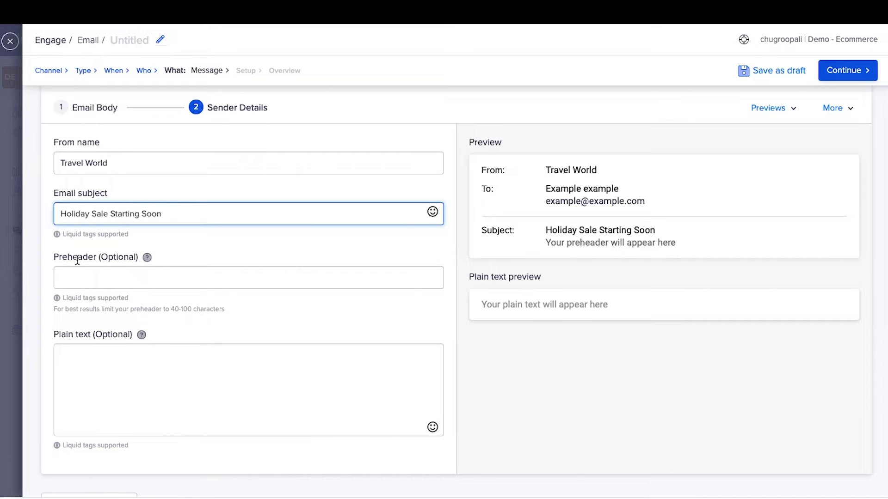
{"action": "scroll", "coordinate": [77, 260], "scroll_direction": "down", "scroll_amount": 1}
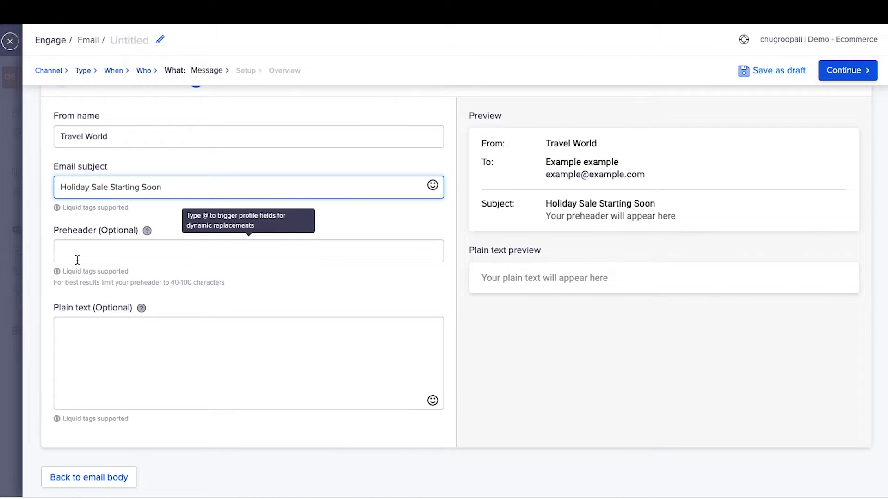
{"action": "scroll", "coordinate": [77, 257], "scroll_direction": "down", "scroll_amount": 1}
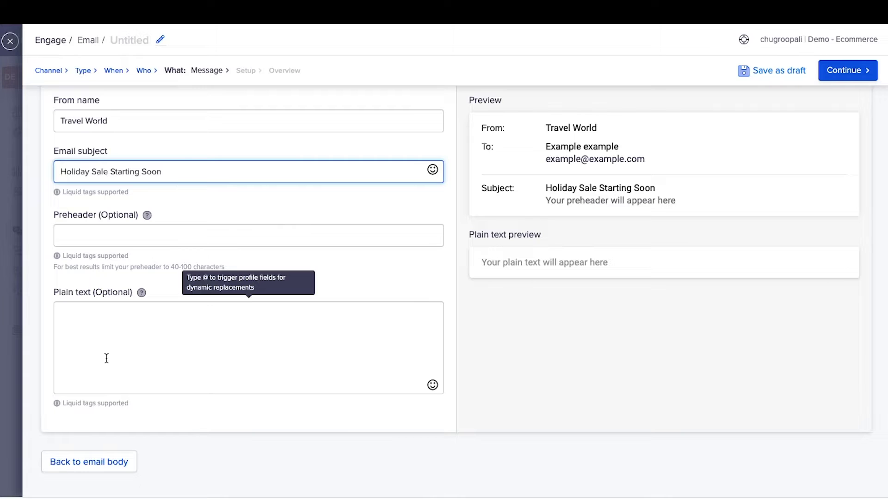
Step: Check the email in Device Previews on phone and desktop, then switch to Inboxes previews
{"action": "left_click", "coordinate": [833, 302]}
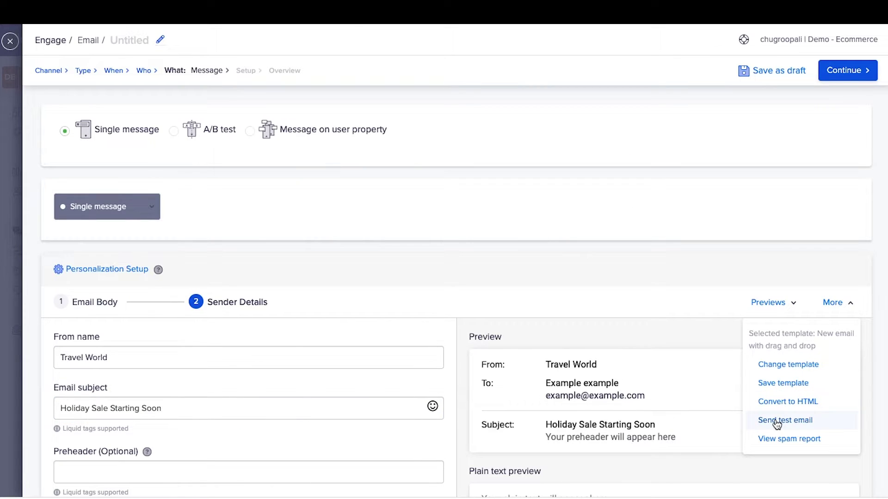
{"action": "left_click", "coordinate": [767, 302]}
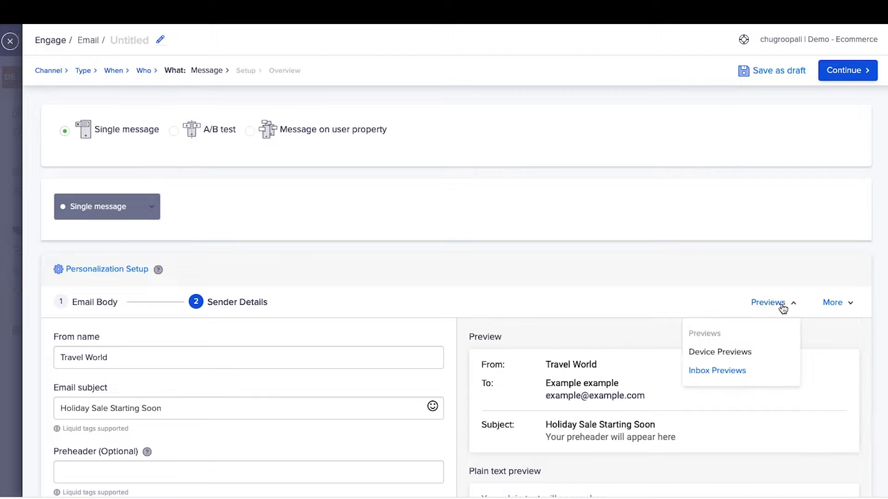
{"action": "left_click", "coordinate": [723, 353]}
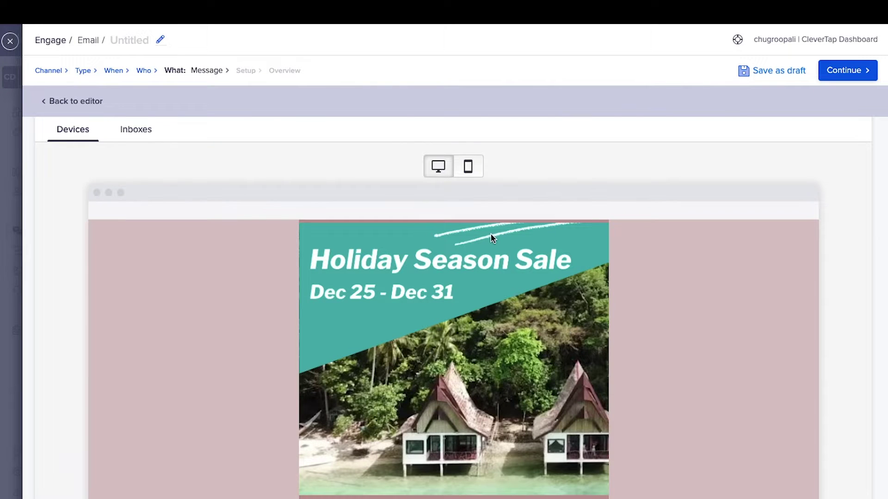
{"action": "scroll", "coordinate": [429, 356], "scroll_direction": "down", "scroll_amount": 2}
{"action": "scroll", "coordinate": [429, 356], "scroll_direction": "down", "scroll_amount": 5}
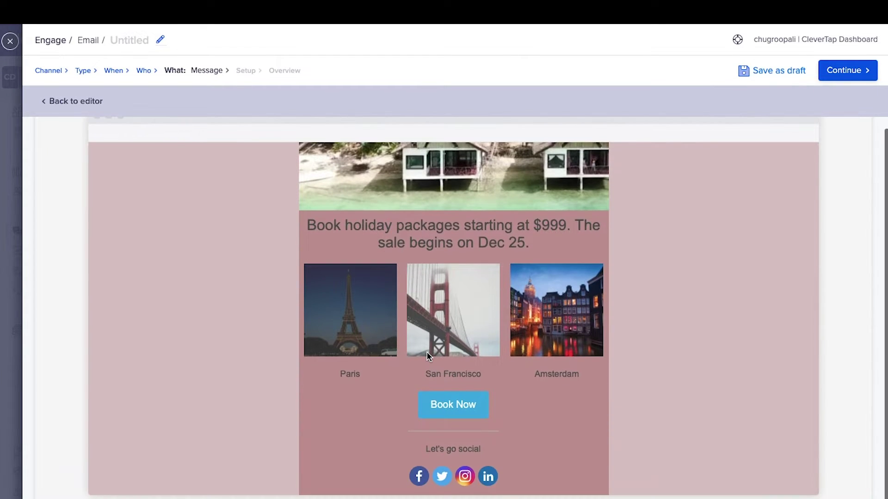
{"action": "scroll", "coordinate": [459, 273], "scroll_direction": "up", "scroll_amount": 6}
{"action": "left_click", "coordinate": [468, 219]}
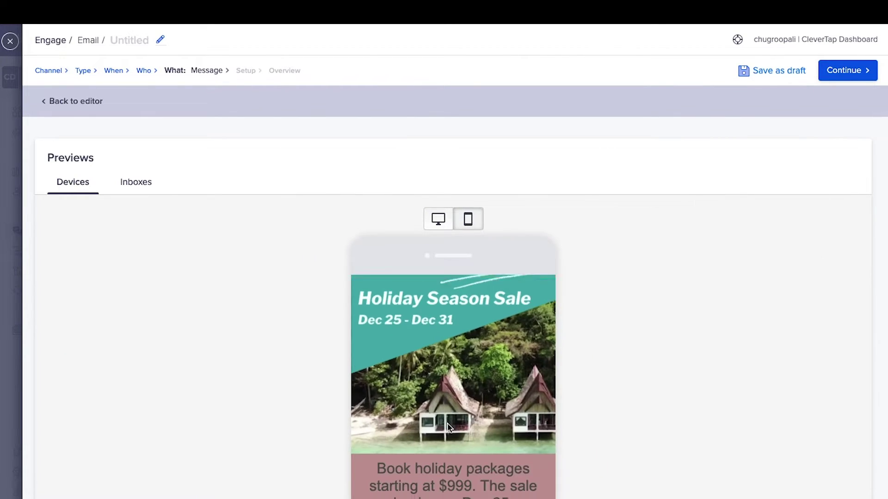
{"action": "scroll", "coordinate": [451, 416], "scroll_direction": "down", "scroll_amount": 4}
{"action": "scroll", "coordinate": [449, 428], "scroll_direction": "up", "scroll_amount": 4}
{"action": "left_click", "coordinate": [438, 219]}
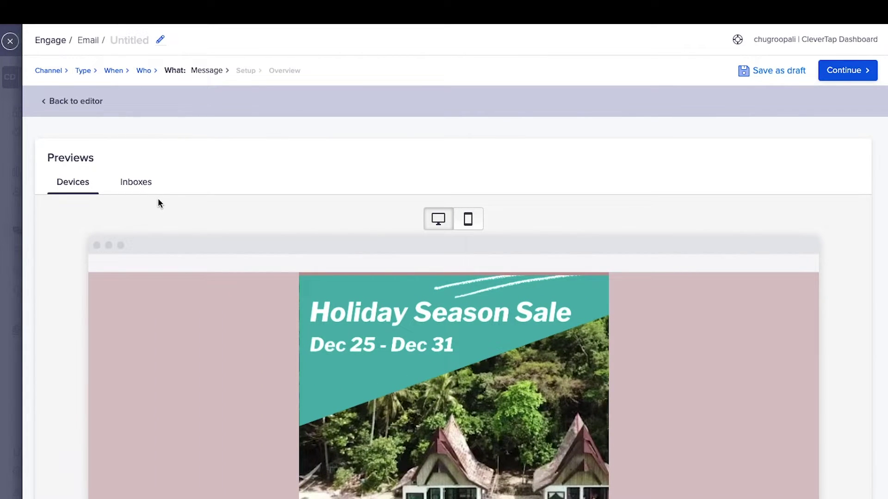
{"action": "left_click", "coordinate": [151, 191]}
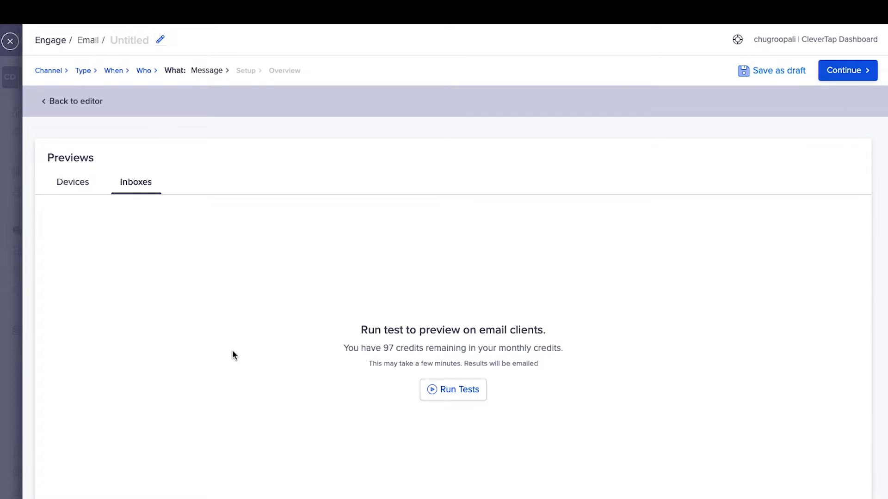
Step: Run the inbox preview tests and scroll through the client renders (78 succeeded, 6 failed)
{"action": "left_click", "coordinate": [461, 390]}
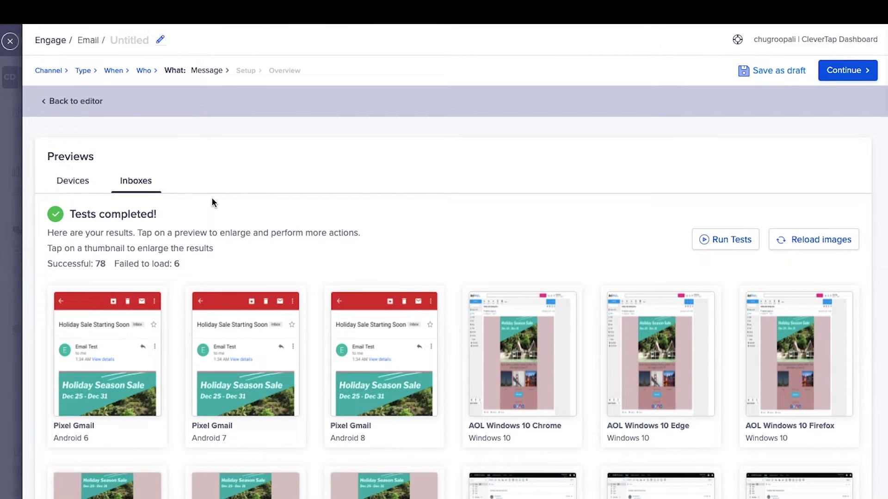
{"action": "scroll", "coordinate": [212, 198], "scroll_direction": "down", "scroll_amount": 1}
{"action": "scroll", "coordinate": [212, 203], "scroll_direction": "down", "scroll_amount": 8}
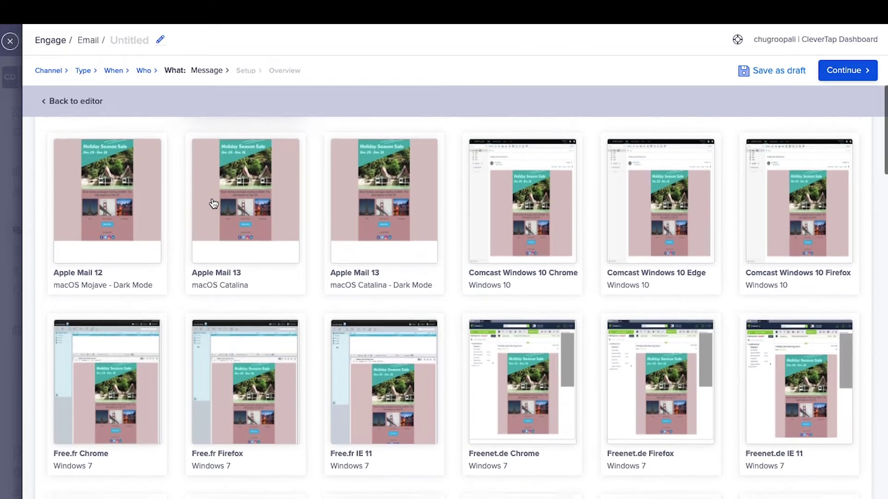
{"action": "scroll", "coordinate": [213, 204], "scroll_direction": "down", "scroll_amount": 10}
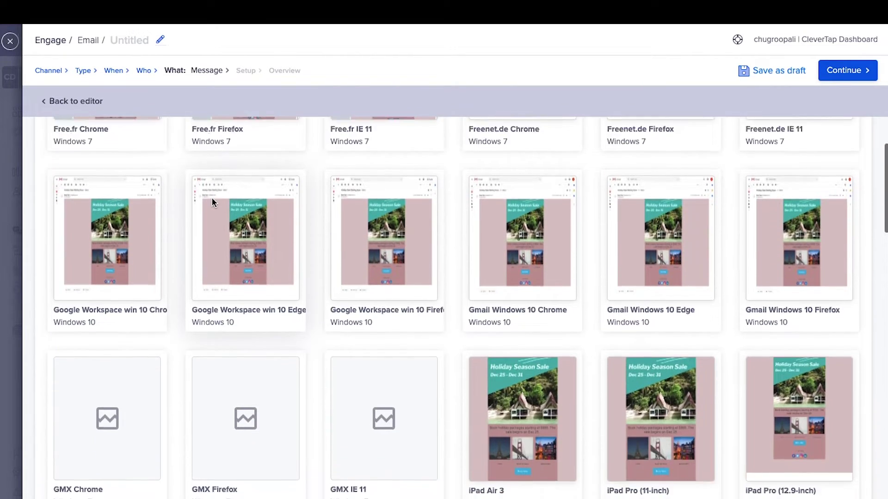
{"action": "scroll", "coordinate": [211, 203], "scroll_direction": "down", "scroll_amount": 5}
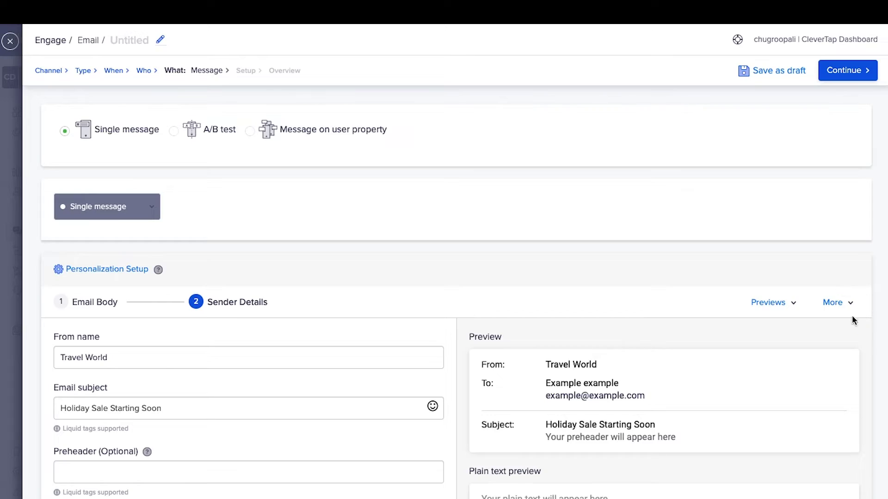
{"action": "left_click", "coordinate": [832, 302]}
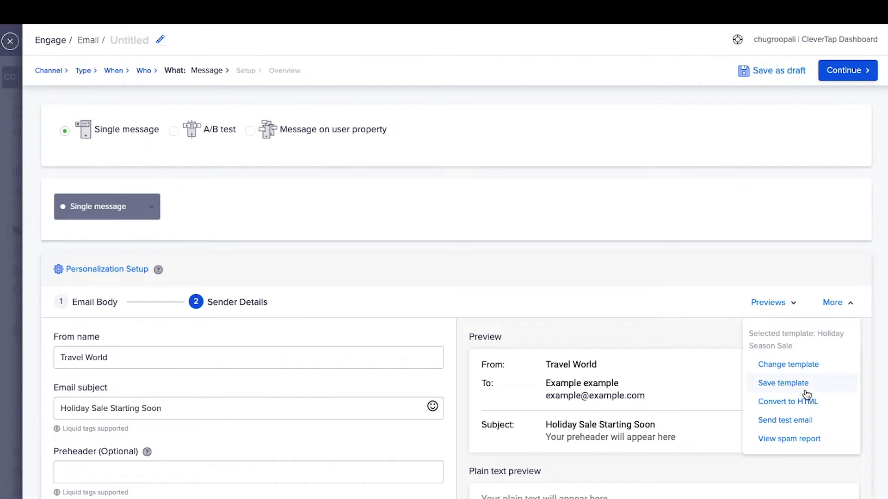
{"action": "left_click", "coordinate": [792, 420]}
{"action": "left_click", "coordinate": [395, 161]}
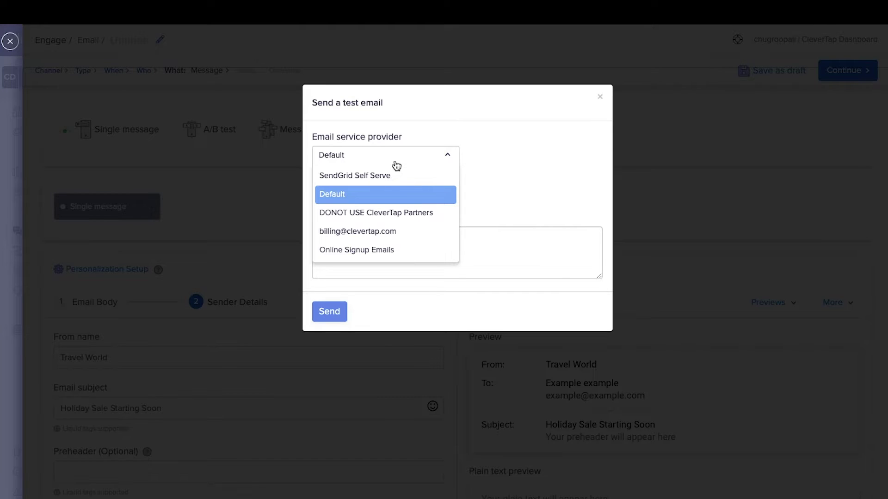
{"action": "left_click", "coordinate": [395, 161]}
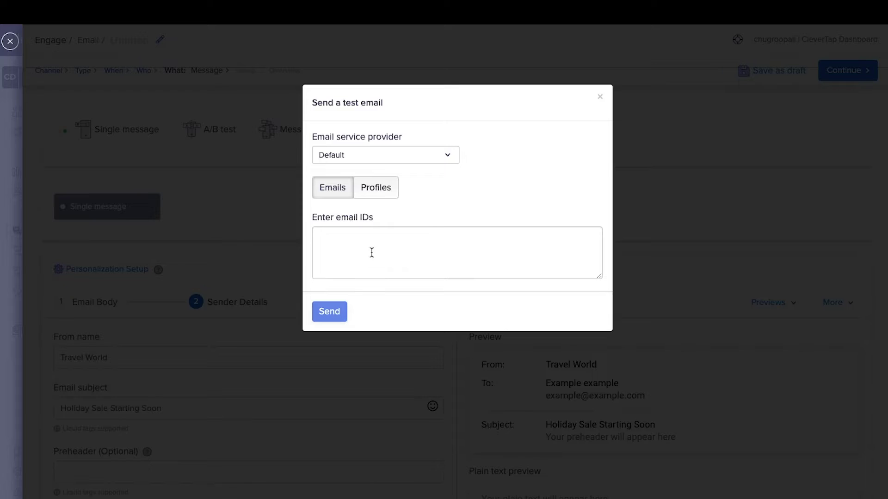
{"action": "left_click", "coordinate": [373, 186]}
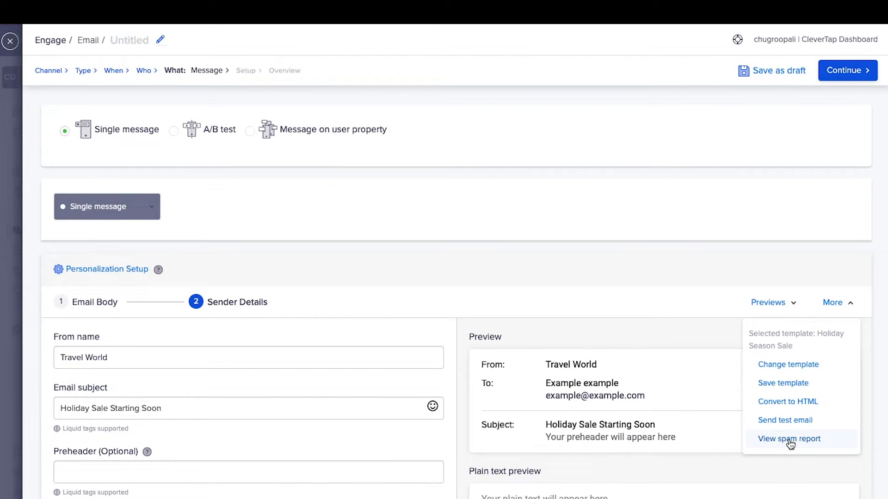
{"action": "left_click", "coordinate": [789, 440]}
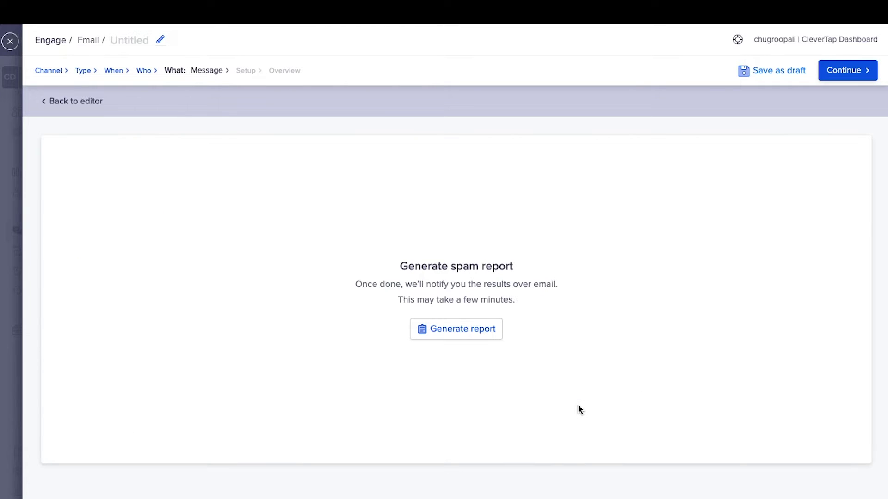
Step: Generate the spam report and look over its deliverability charts (22 passed, 2 failed)
{"action": "left_click", "coordinate": [465, 330]}
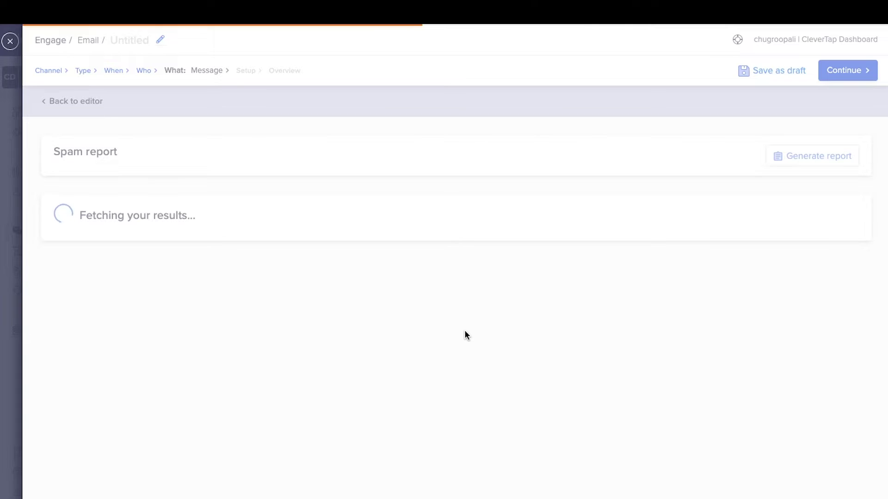
{"action": "scroll", "coordinate": [278, 278], "scroll_direction": "down", "scroll_amount": 1}
{"action": "scroll", "coordinate": [278, 277], "scroll_direction": "down", "scroll_amount": 1}
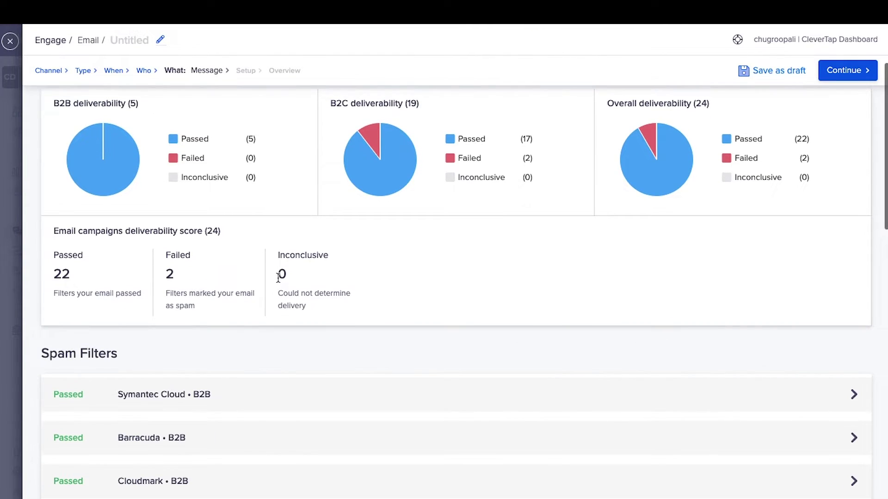
{"action": "scroll", "coordinate": [278, 276], "scroll_direction": "up", "scroll_amount": 4}
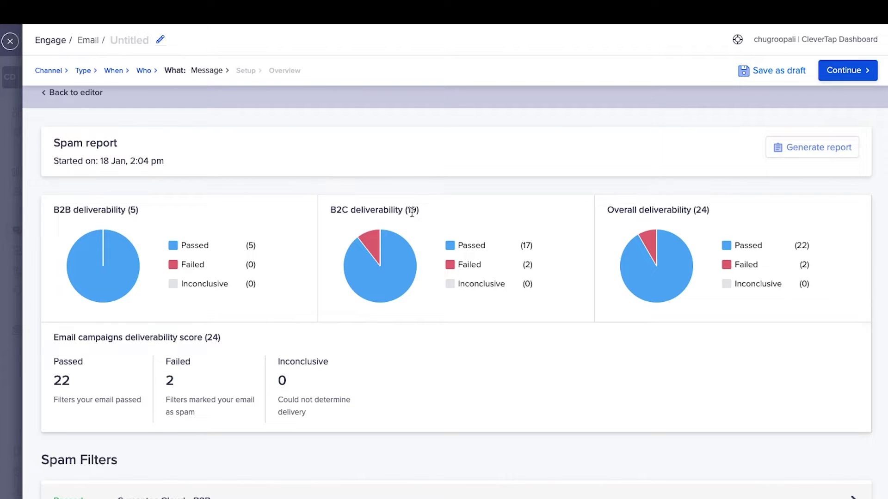
{"action": "scroll", "coordinate": [411, 211], "scroll_direction": "down", "scroll_amount": 5}
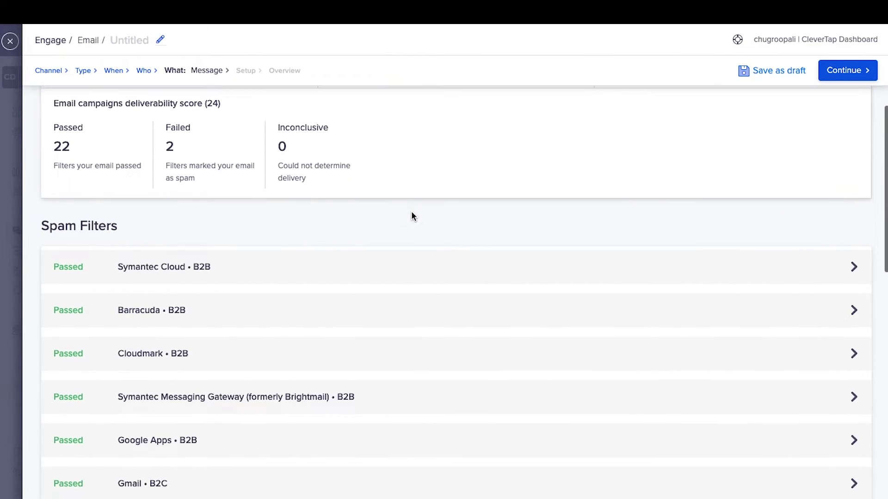
{"action": "scroll", "coordinate": [413, 216], "scroll_direction": "down", "scroll_amount": 4}
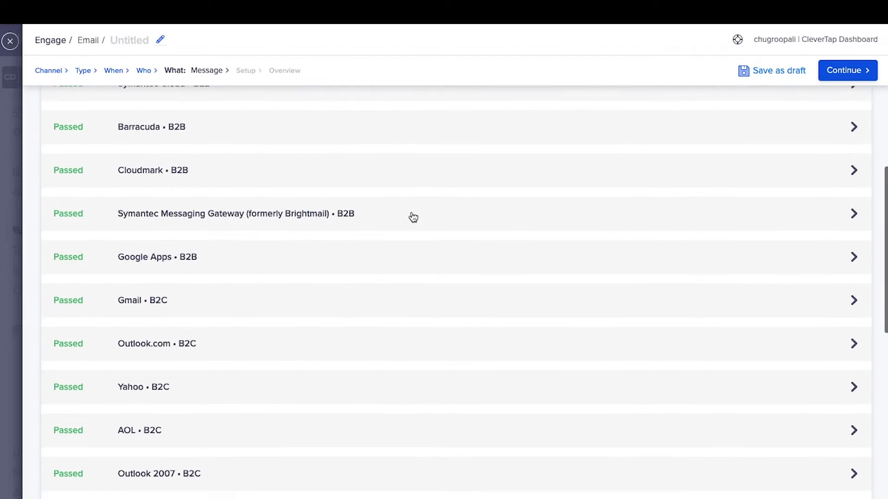
{"action": "scroll", "coordinate": [412, 218], "scroll_direction": "down", "scroll_amount": 2}
{"action": "scroll", "coordinate": [412, 218], "scroll_direction": "up", "scroll_amount": 3}
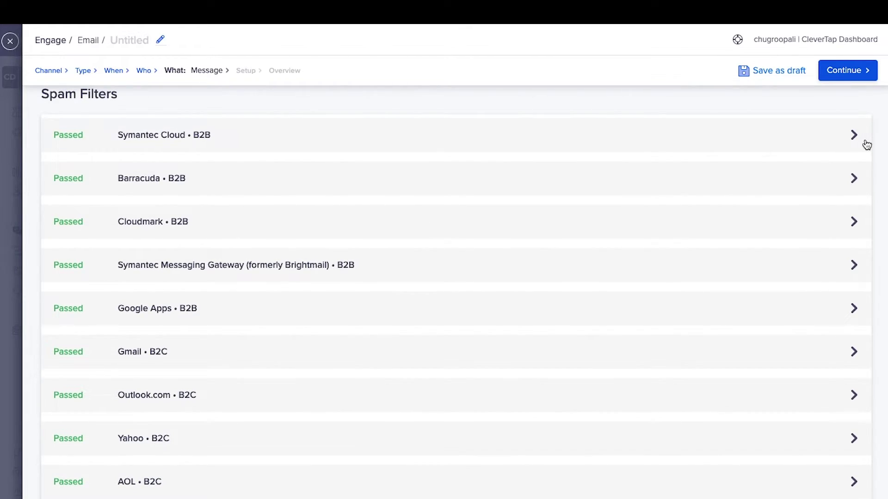
Step: Inspect the Symantec Cloud and failed Apple Mail 10 results, then return to sender details
{"action": "left_click", "coordinate": [867, 145]}
{"action": "left_click", "coordinate": [866, 143]}
{"action": "scroll", "coordinate": [833, 287], "scroll_direction": "down", "scroll_amount": 8}
{"action": "scroll", "coordinate": [834, 289], "scroll_direction": "down", "scroll_amount": 6}
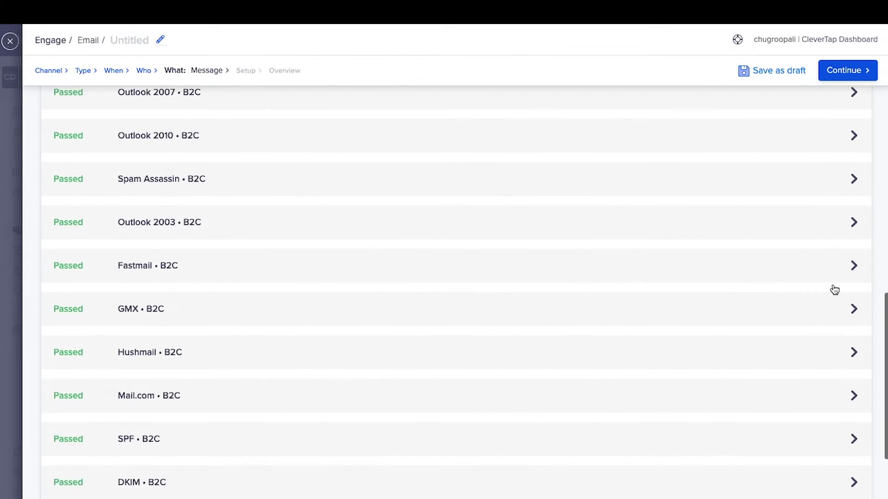
{"action": "left_click", "coordinate": [855, 354]}
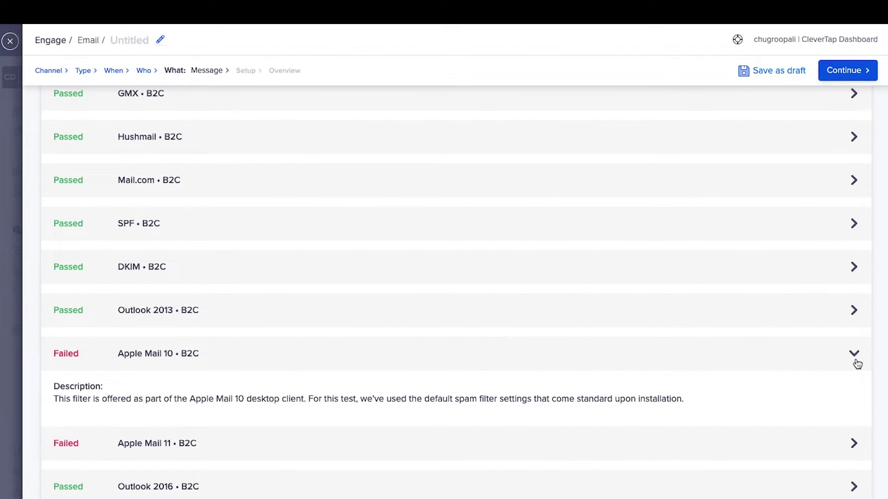
{"action": "left_click", "coordinate": [857, 364]}
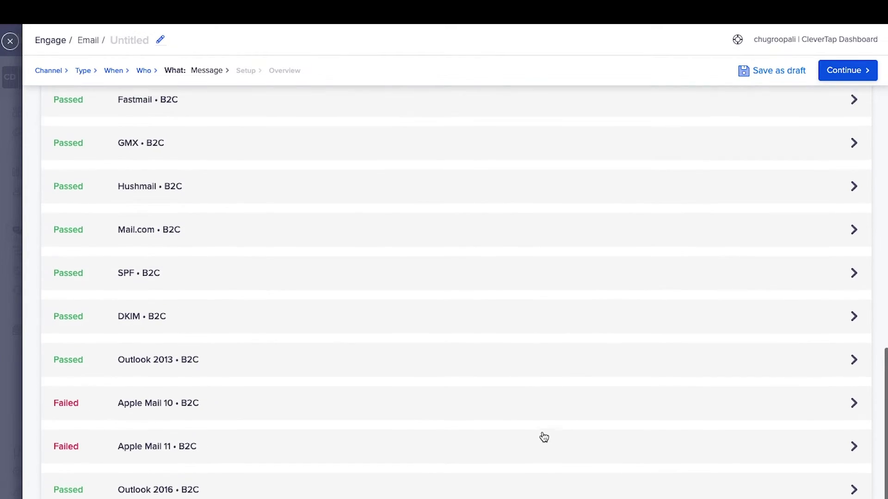
{"action": "scroll", "coordinate": [544, 437], "scroll_direction": "up", "scroll_amount": 20}
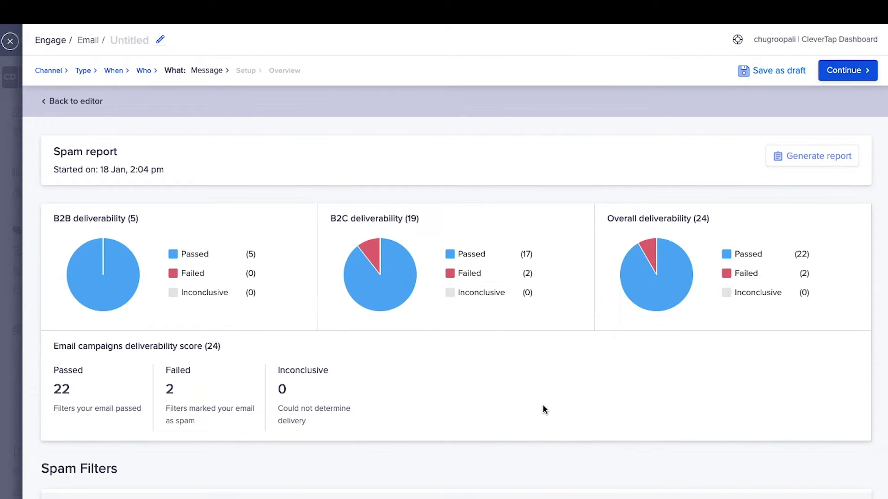
{"action": "left_click", "coordinate": [79, 101]}
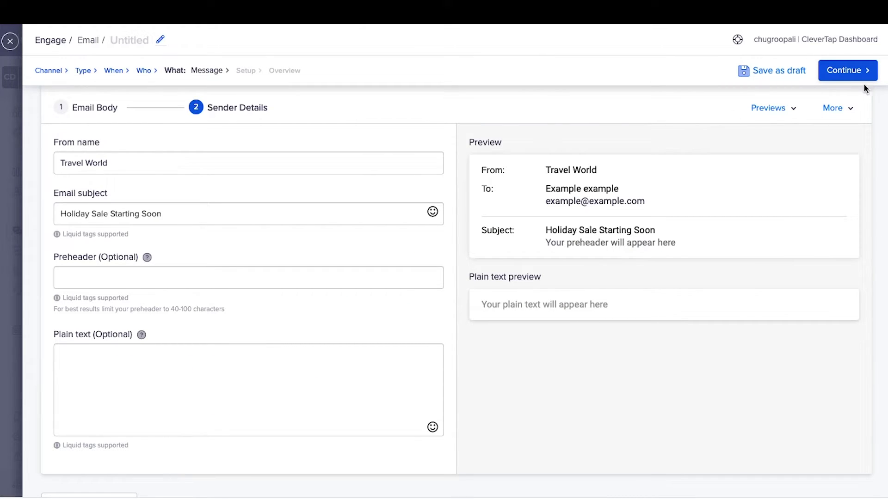
Step: Try converting the template to HTML, then cancel the conversion
{"action": "left_click", "coordinate": [834, 109]}
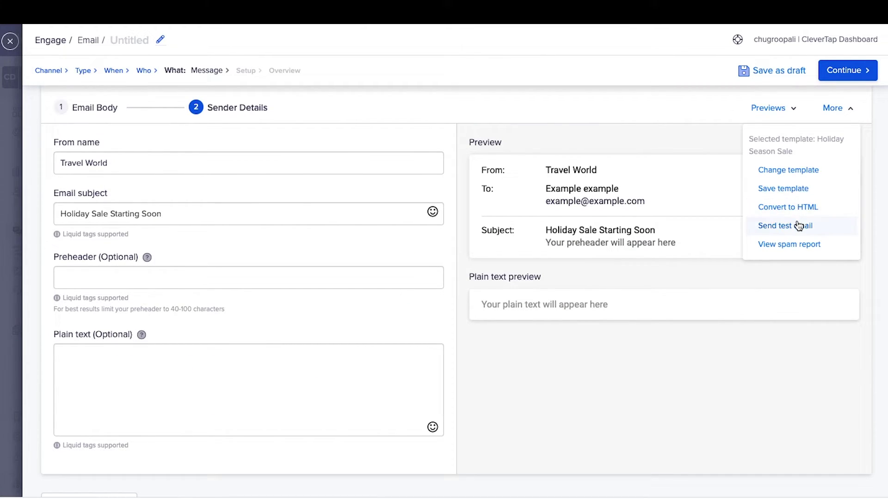
{"action": "left_click", "coordinate": [791, 205]}
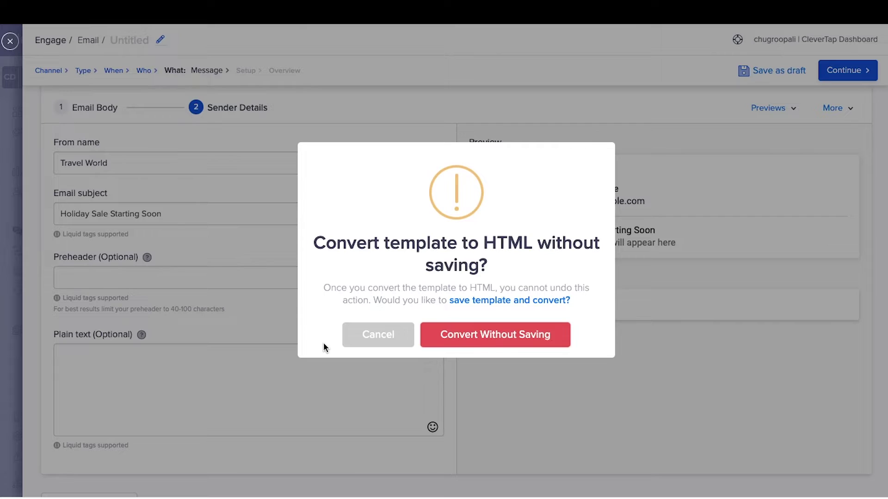
{"action": "left_click", "coordinate": [377, 336]}
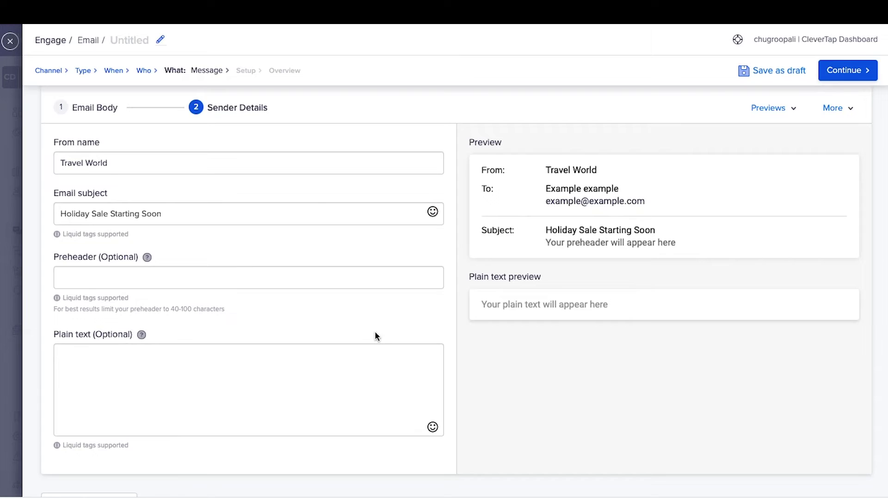
Step: Change the template to 'New email with rich media', confirming the message reset
{"action": "left_click", "coordinate": [837, 111]}
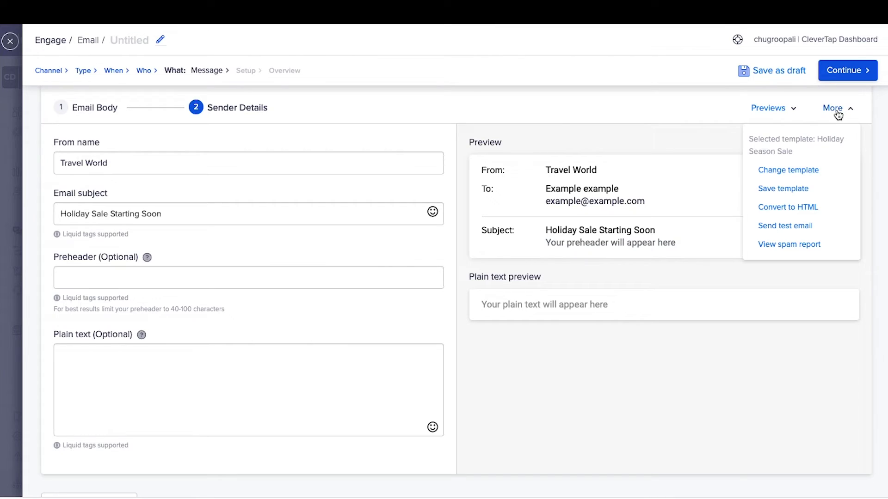
{"action": "left_click", "coordinate": [800, 168]}
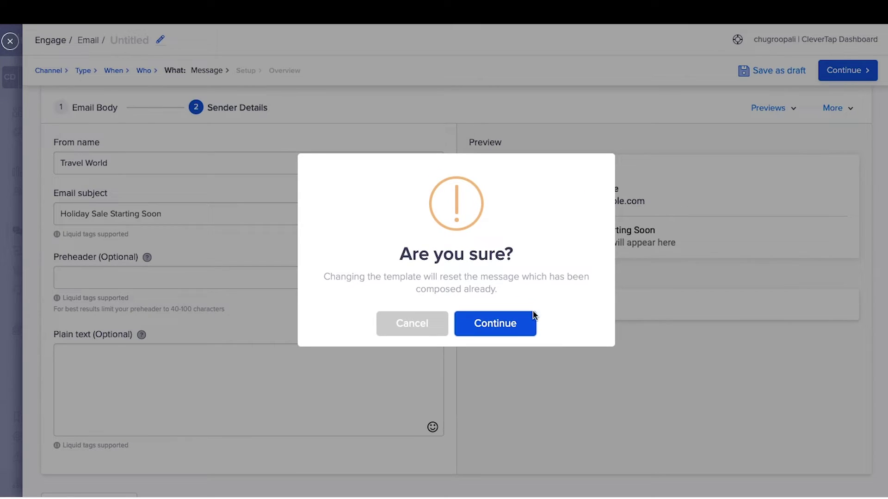
{"action": "left_click", "coordinate": [512, 329]}
{"action": "mouse_move", "coordinate": [102, 157]}
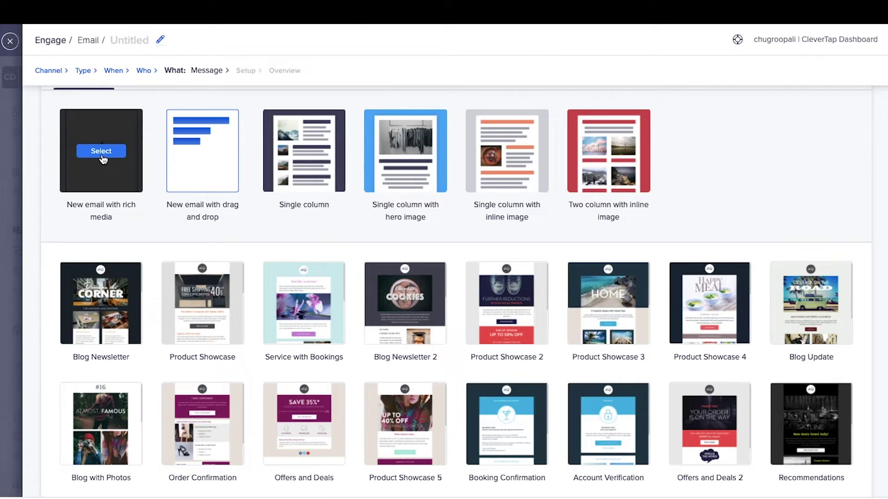
{"action": "left_click", "coordinate": [102, 153]}
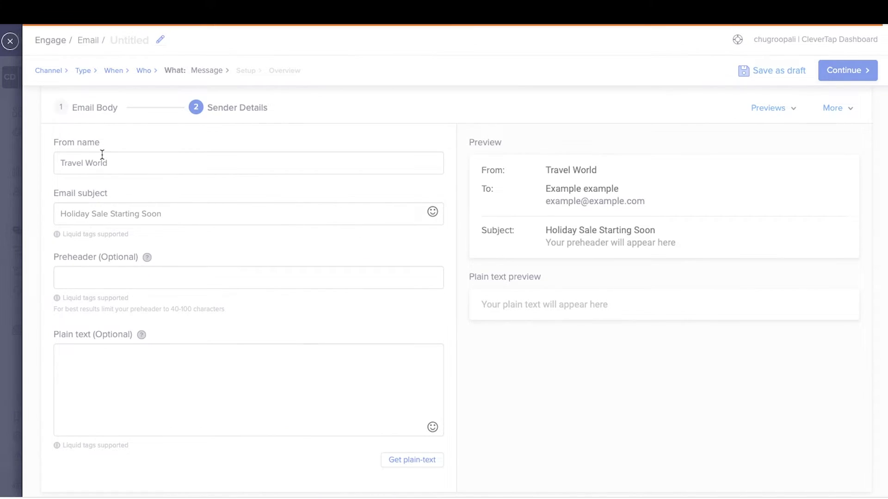
Step: View the Email Body's HTML source, then return to visual editing and scroll the empty body
{"action": "left_click", "coordinate": [100, 113]}
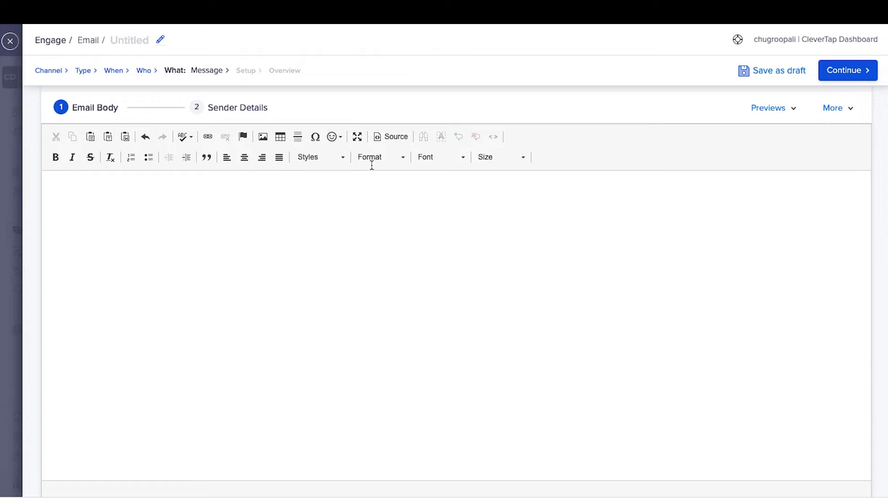
{"action": "left_click", "coordinate": [394, 137]}
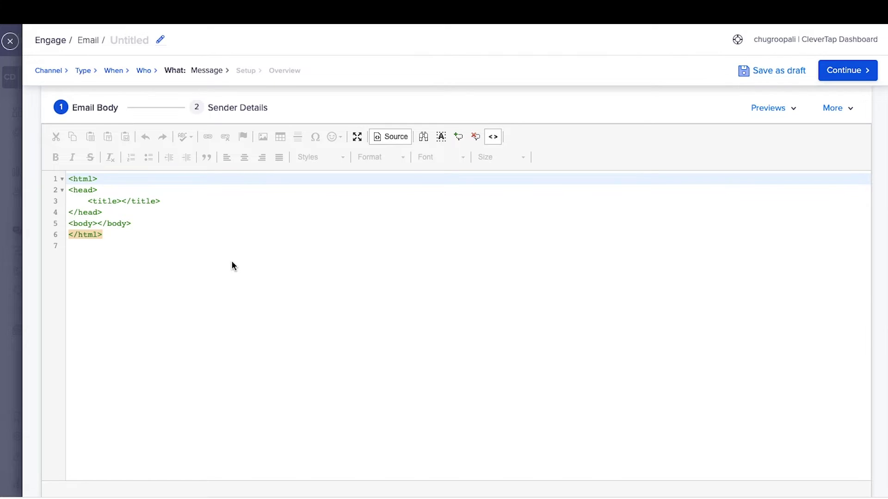
{"action": "left_click", "coordinate": [387, 136]}
{"action": "left_click", "coordinate": [167, 216]}
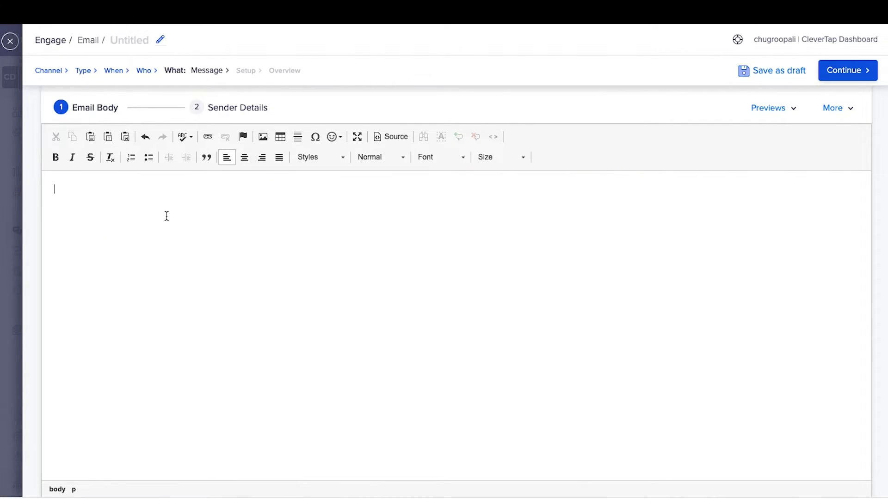
{"action": "scroll", "coordinate": [167, 216], "scroll_direction": "down", "scroll_amount": 1}
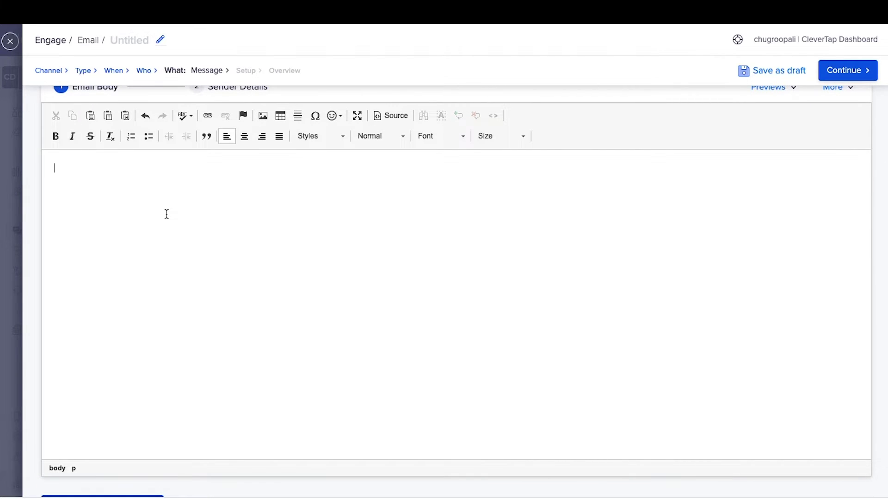
{"action": "scroll", "coordinate": [154, 150], "scroll_direction": "up", "scroll_amount": 2}
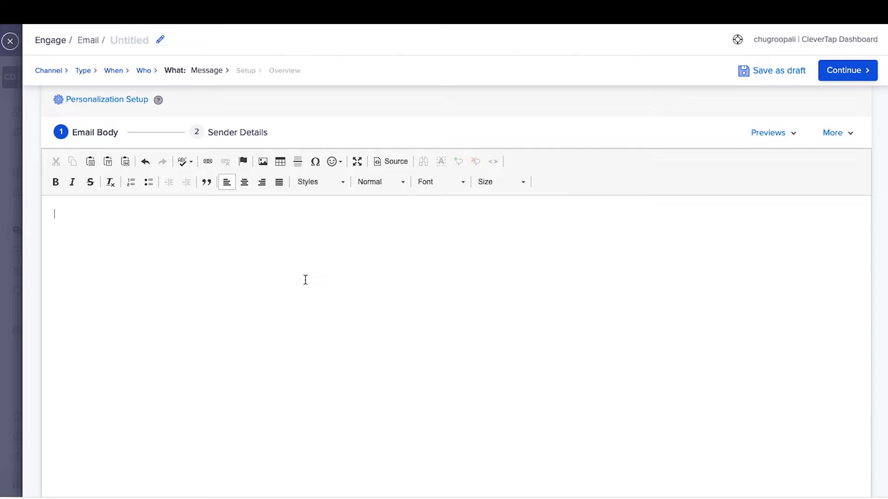
{"action": "scroll", "coordinate": [305, 279], "scroll_direction": "down", "scroll_amount": 1}
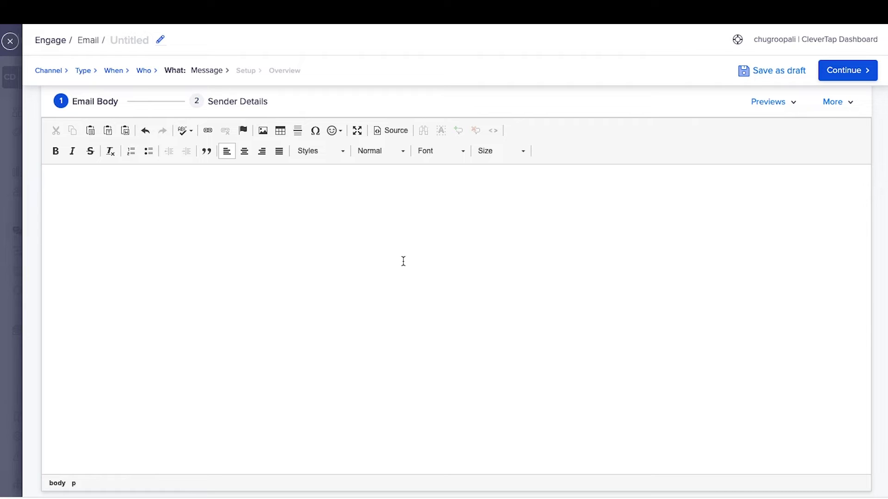
{"action": "scroll", "coordinate": [404, 261], "scroll_direction": "up", "scroll_amount": 4}
Step: Review Linked Content in Personalization Setup, close it unchanged, and continue to campaign Setup
{"action": "left_click", "coordinate": [119, 238]}
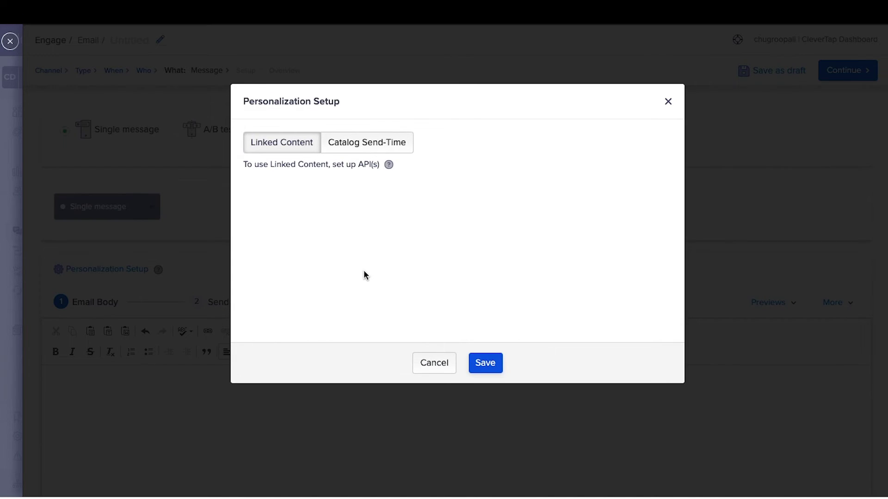
{"action": "key", "text": "Escape"}
{"action": "left_click", "coordinate": [844, 70]}
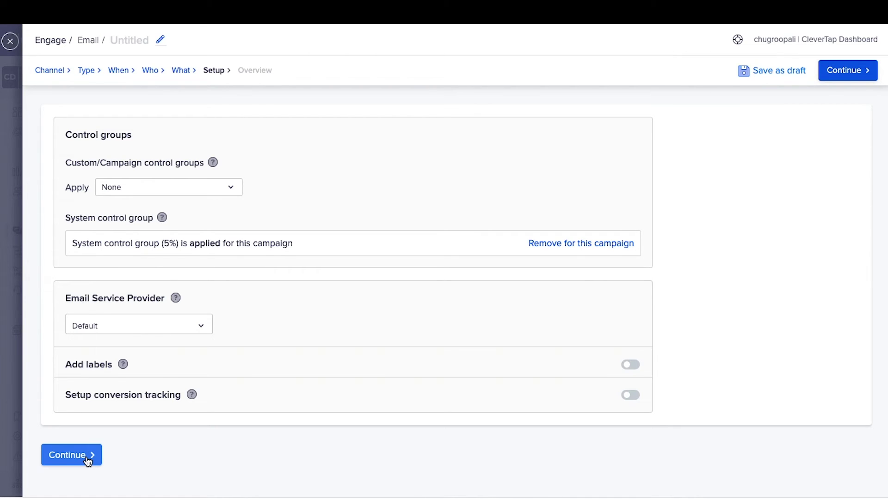
Step: Review the Overview (one-time Dec 22, 2021 send to Gold customers), then return to Campaigns
{"action": "left_click", "coordinate": [88, 460]}
{"action": "scroll", "coordinate": [88, 460], "scroll_direction": "down", "scroll_amount": 10}
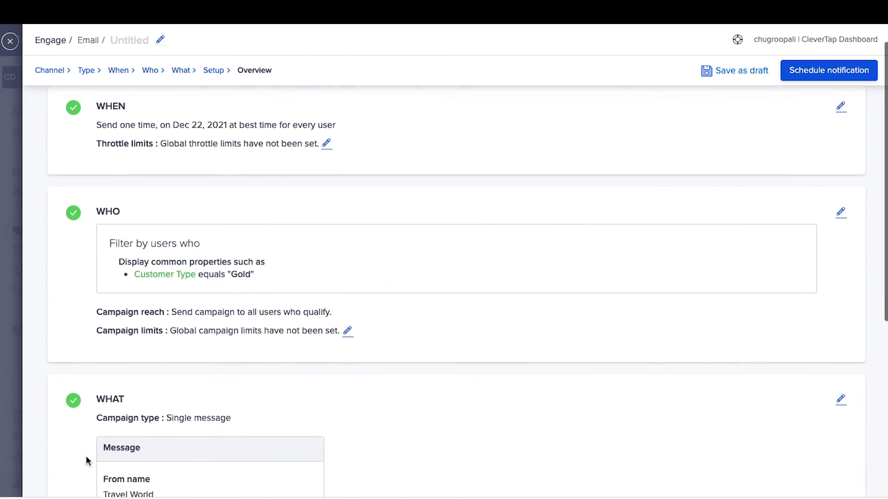
{"action": "scroll", "coordinate": [88, 460], "scroll_direction": "up", "scroll_amount": 10}
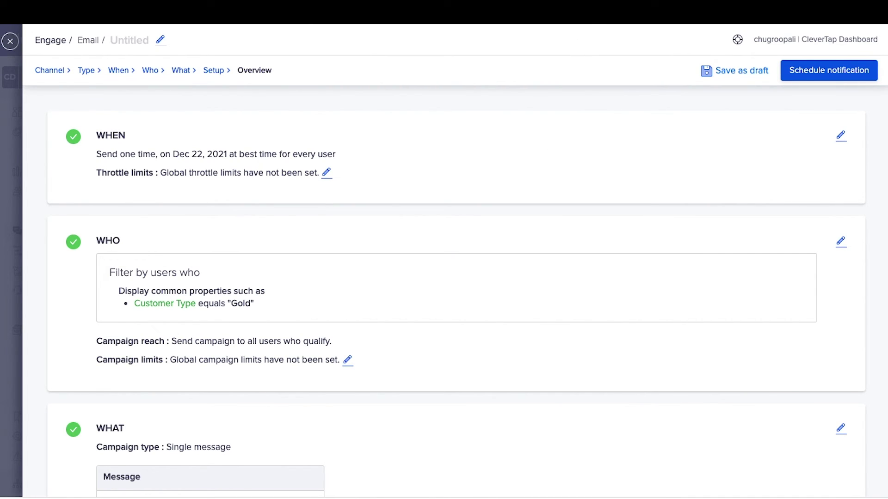
{"action": "left_click", "coordinate": [11, 42]}
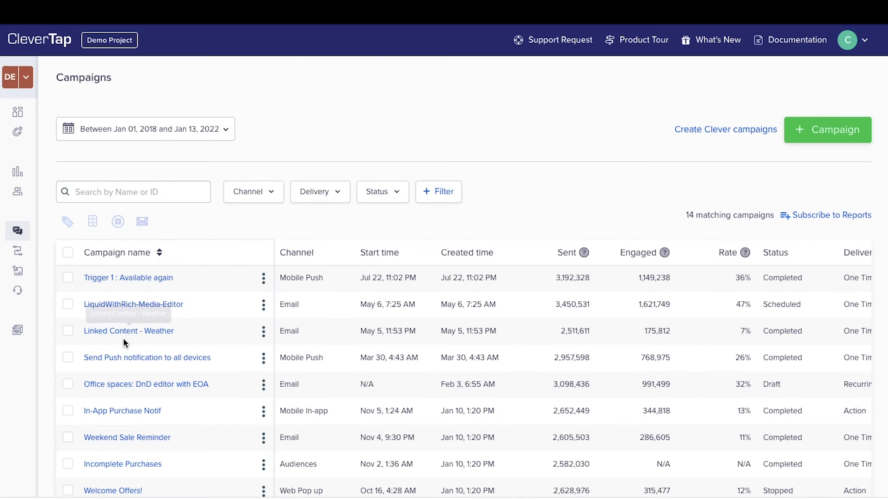
Step: Review the Linked Content - Weather report: 2,511,611 sent, 175,812 clicked, funnel chart and 171 errors
{"action": "left_click", "coordinate": [151, 340]}
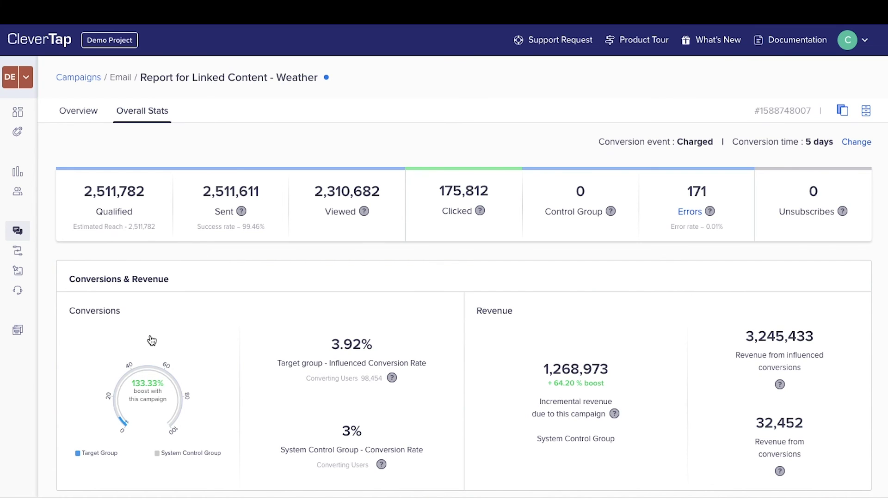
{"action": "scroll", "coordinate": [151, 340], "scroll_direction": "down", "scroll_amount": 1}
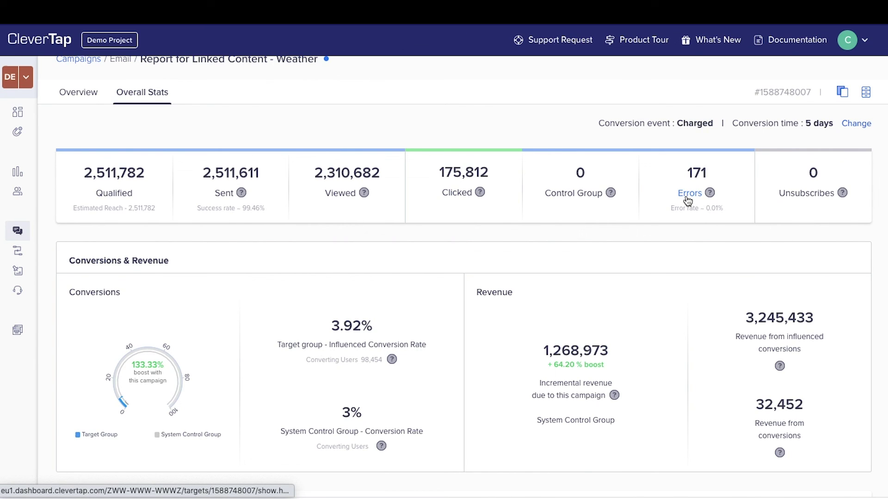
{"action": "scroll", "coordinate": [330, 388], "scroll_direction": "down", "scroll_amount": 2}
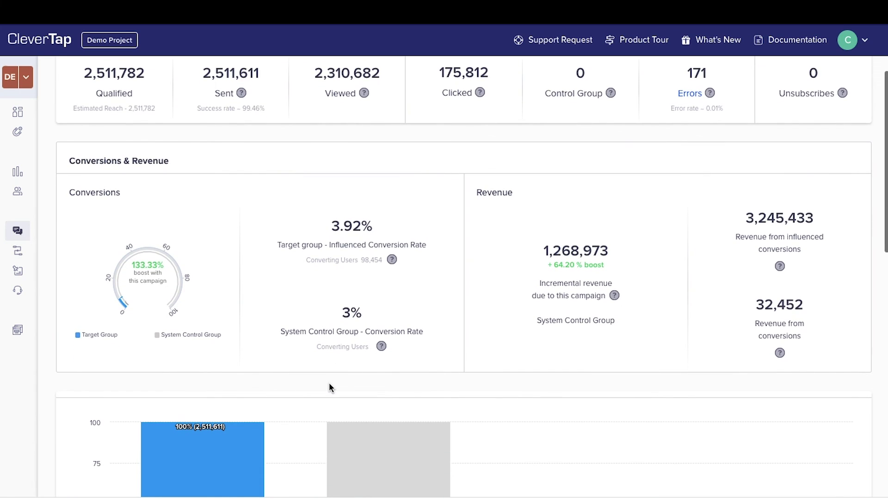
{"action": "scroll", "coordinate": [329, 387], "scroll_direction": "down", "scroll_amount": 4}
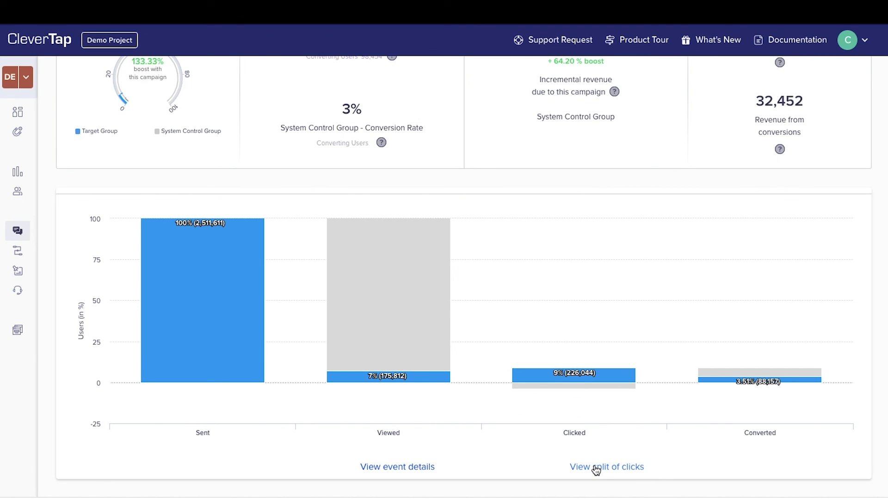
{"action": "scroll", "coordinate": [435, 443], "scroll_direction": "down", "scroll_amount": 5}
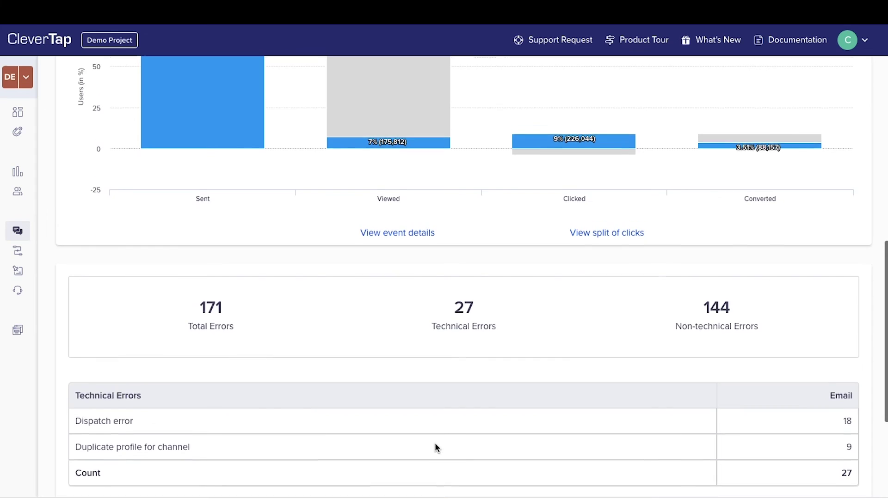
{"action": "scroll", "coordinate": [435, 443], "scroll_direction": "up", "scroll_amount": 7}
{"action": "scroll", "coordinate": [435, 442], "scroll_direction": "up", "scroll_amount": 5}
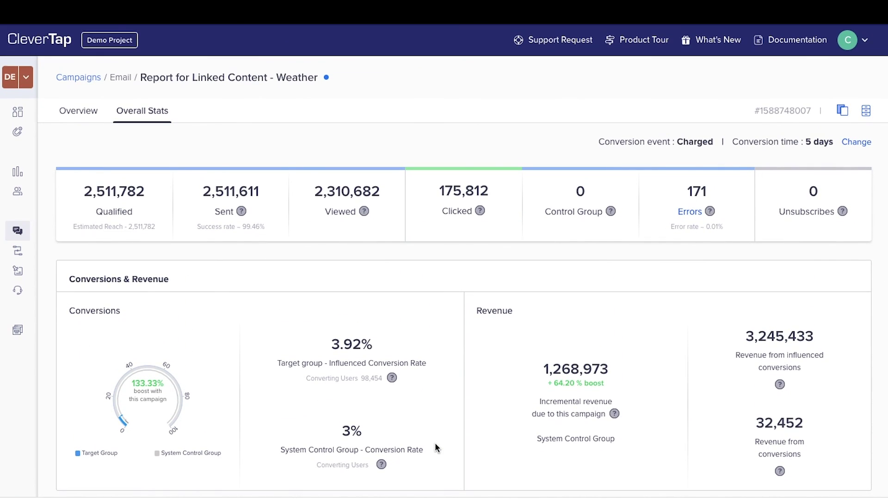